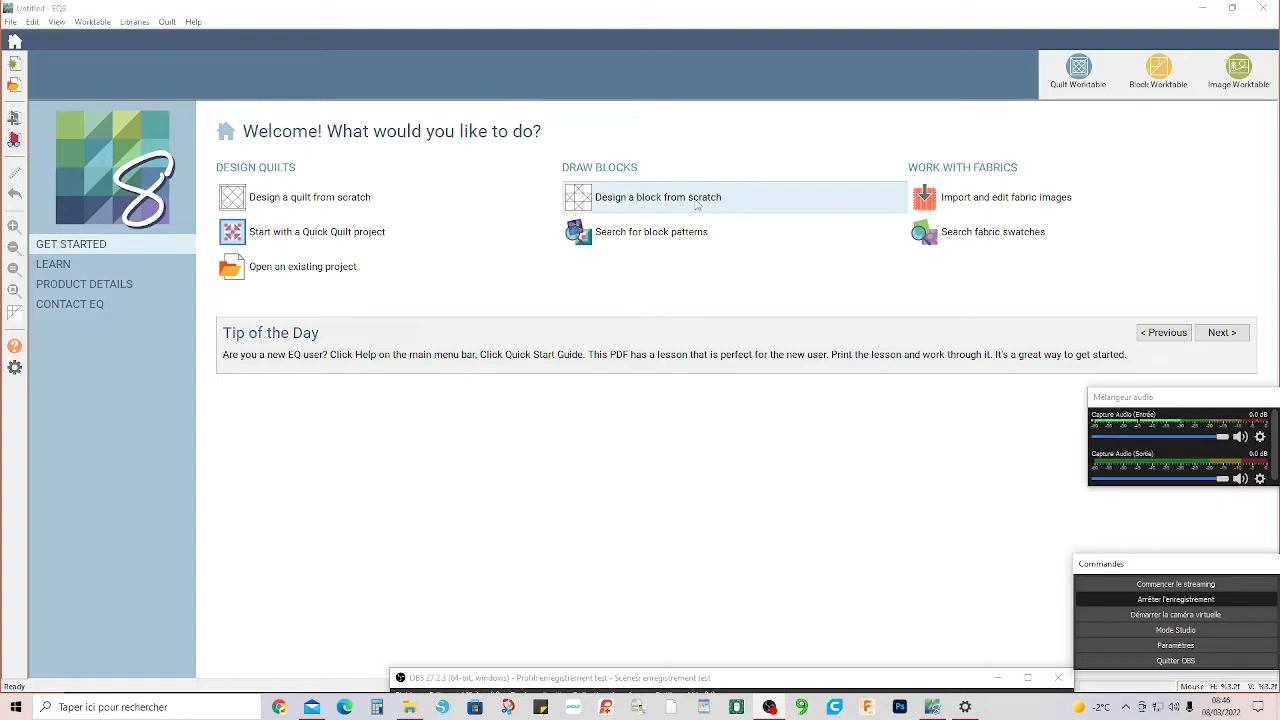
Start a quilt design from scratch and open the favorite blocks in the block library.
{"action": "left_click", "coordinate": [281, 199]}
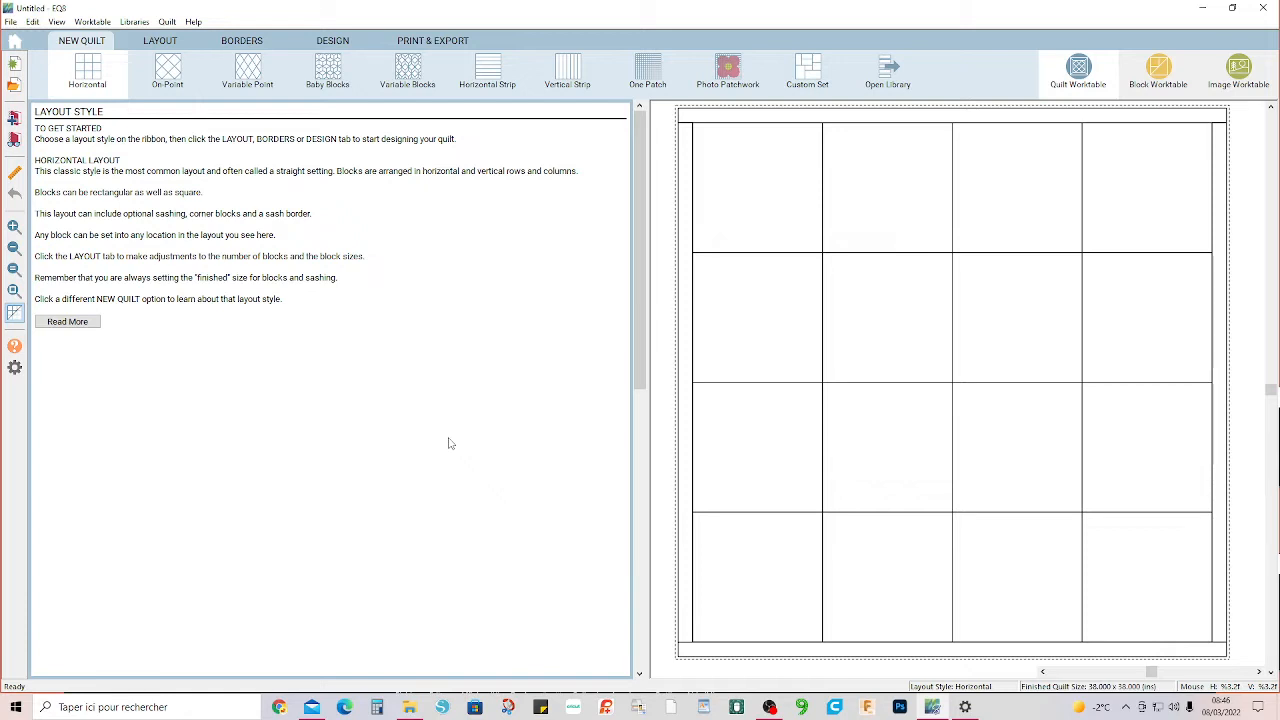
{"action": "left_click", "coordinate": [322, 38]}
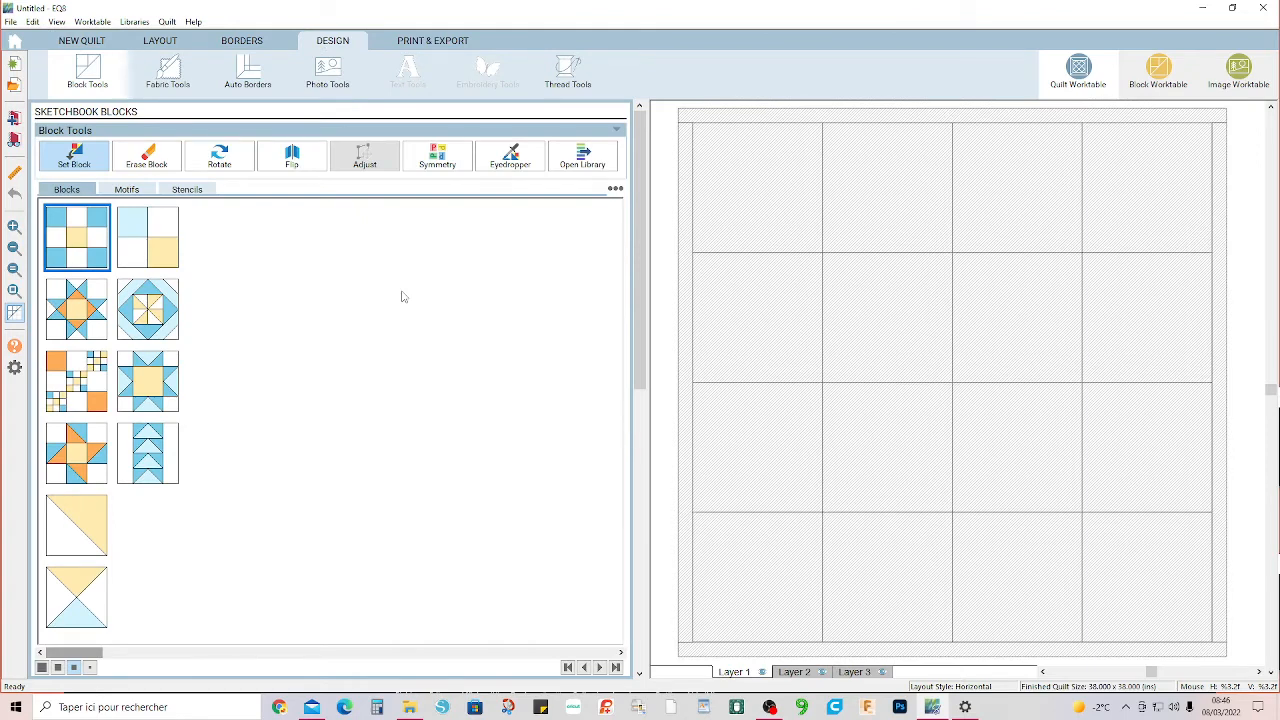
{"action": "left_click", "coordinate": [578, 160]}
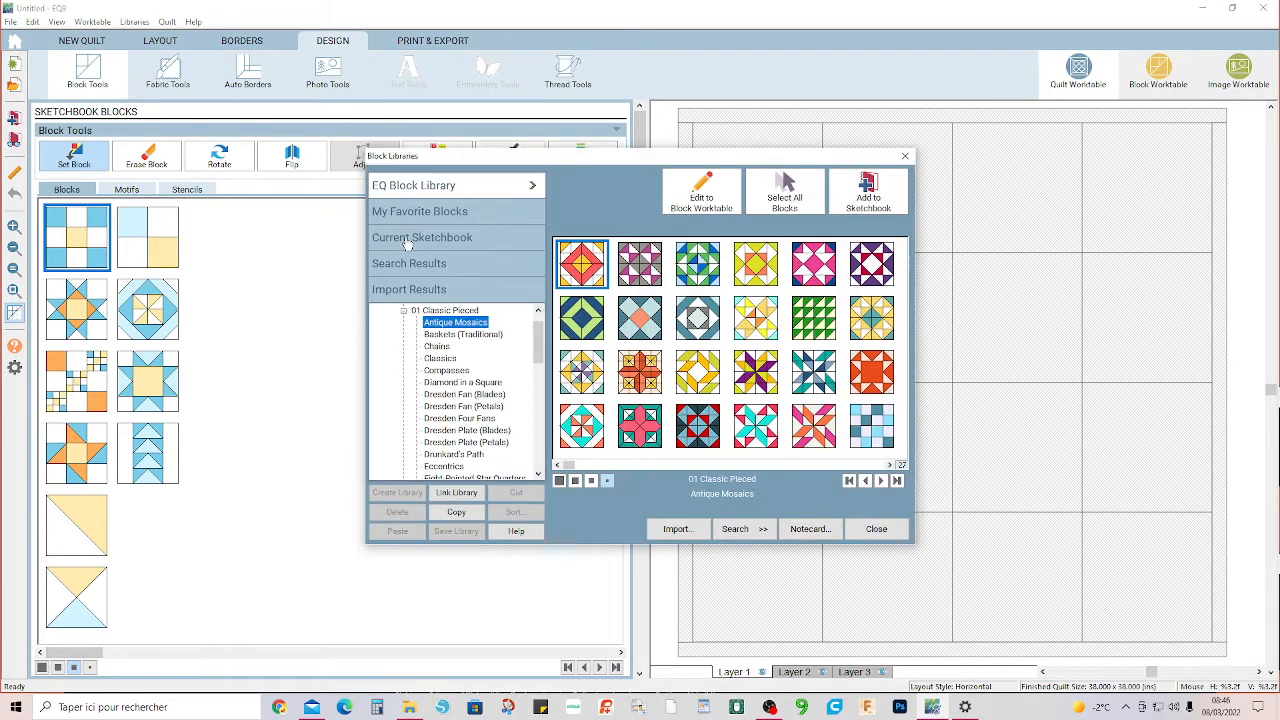
{"action": "left_click", "coordinate": [412, 214]}
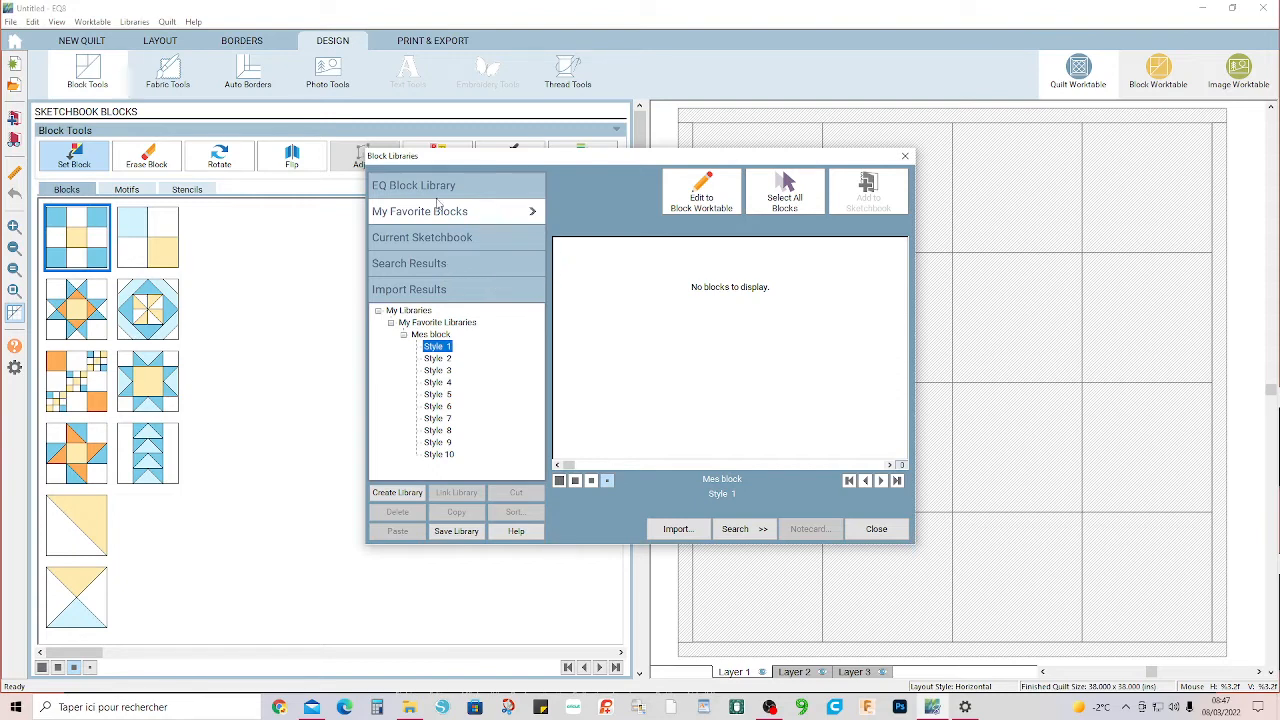
Import the blocks from the project Starbust-dessin.PJ8 into the block library's import results.
{"action": "left_click", "coordinate": [428, 291]}
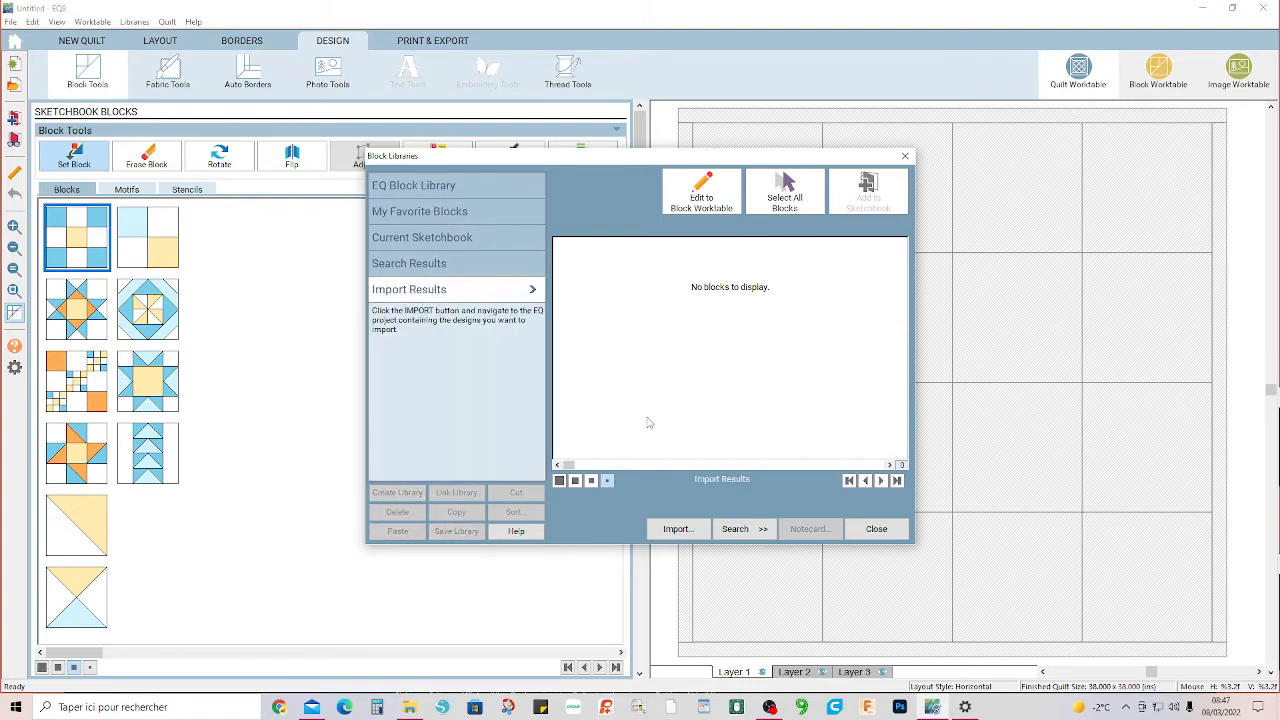
{"action": "left_click", "coordinate": [672, 529]}
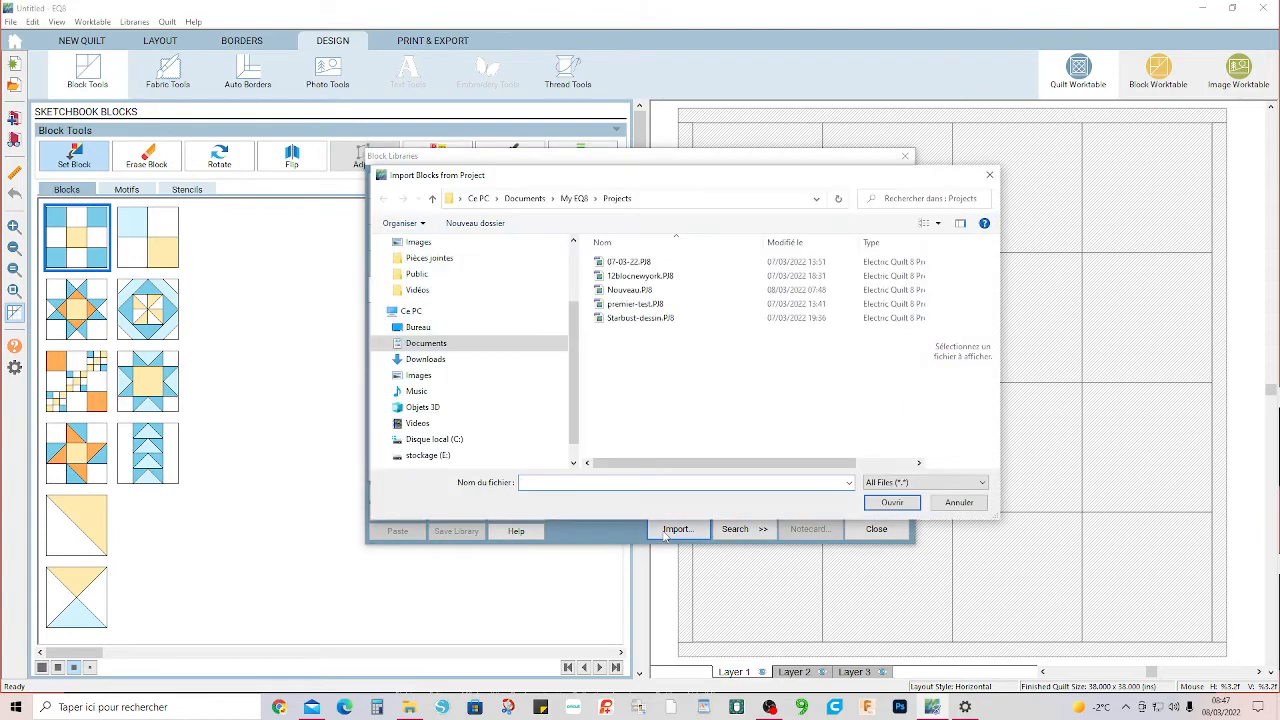
{"action": "left_click", "coordinate": [632, 323]}
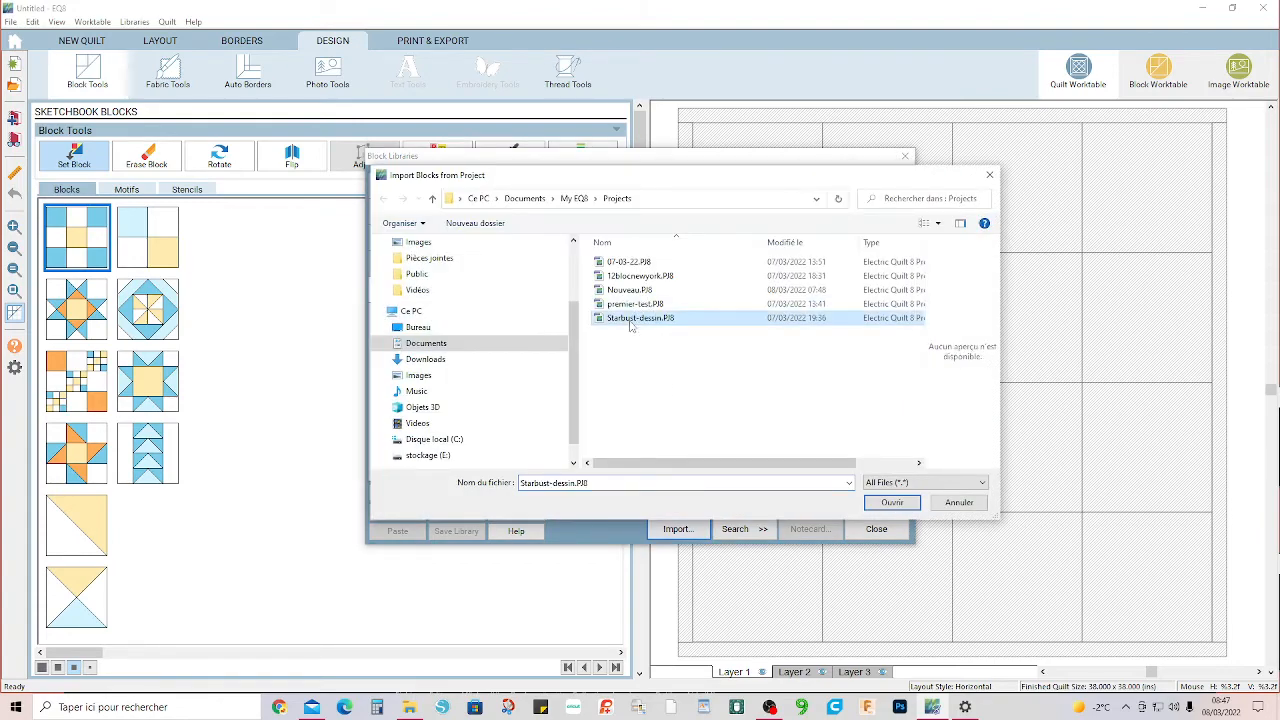
{"action": "left_click", "coordinate": [886, 505]}
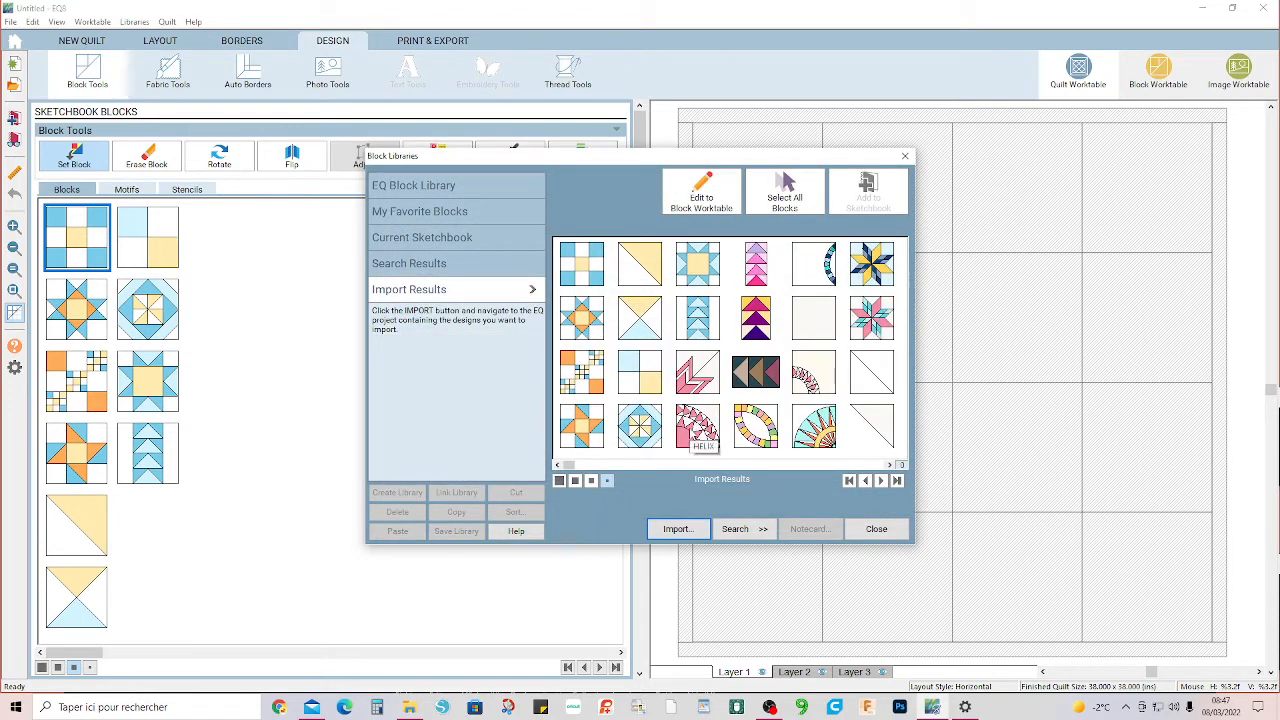
Copy the three pink imported blocks: STARBUST, HELIX and the small pieced arc on a cream background.
{"action": "left_click", "coordinate": [700, 378]}
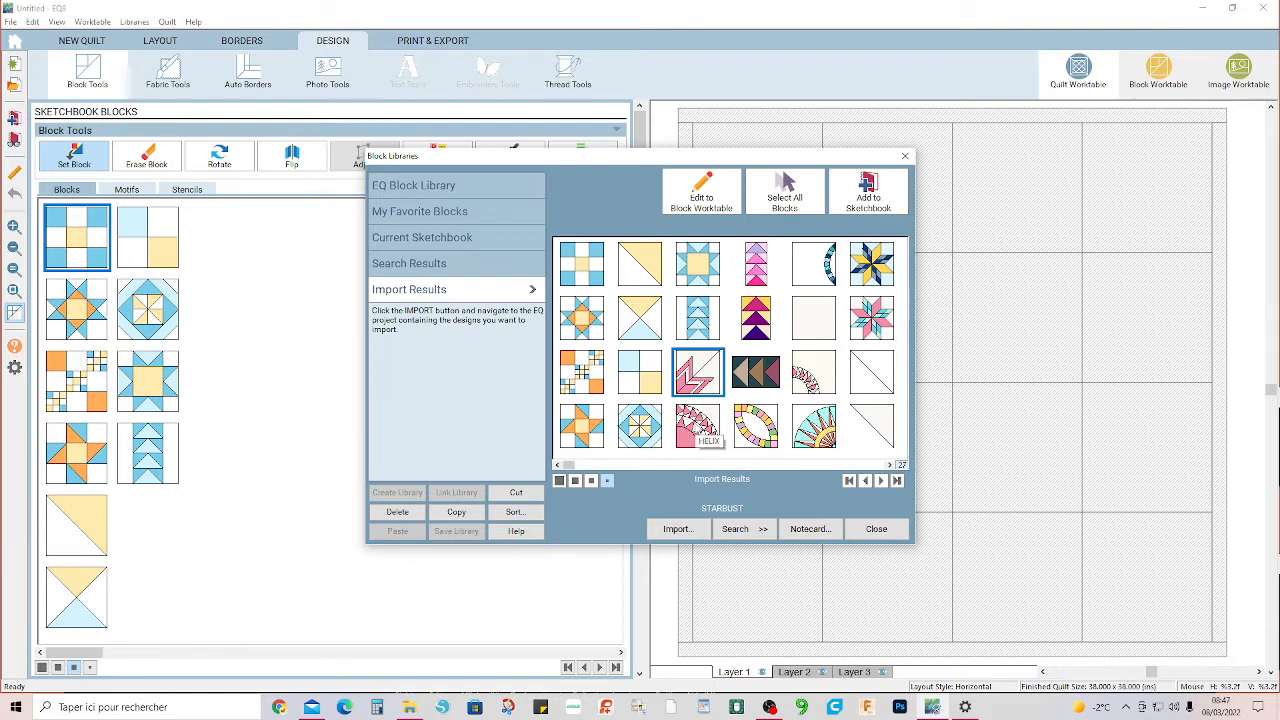
{"action": "left_click", "coordinate": [702, 434]}
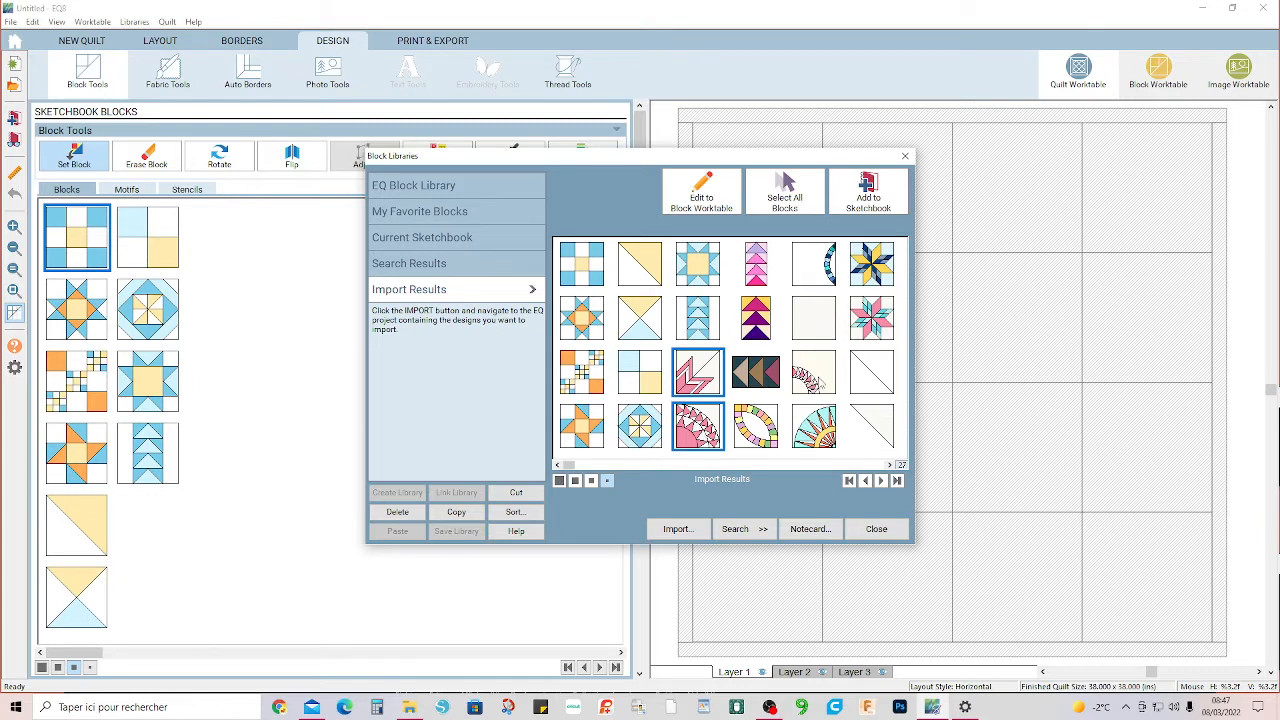
{"action": "left_click", "coordinate": [814, 373], "text": "ctrl"}
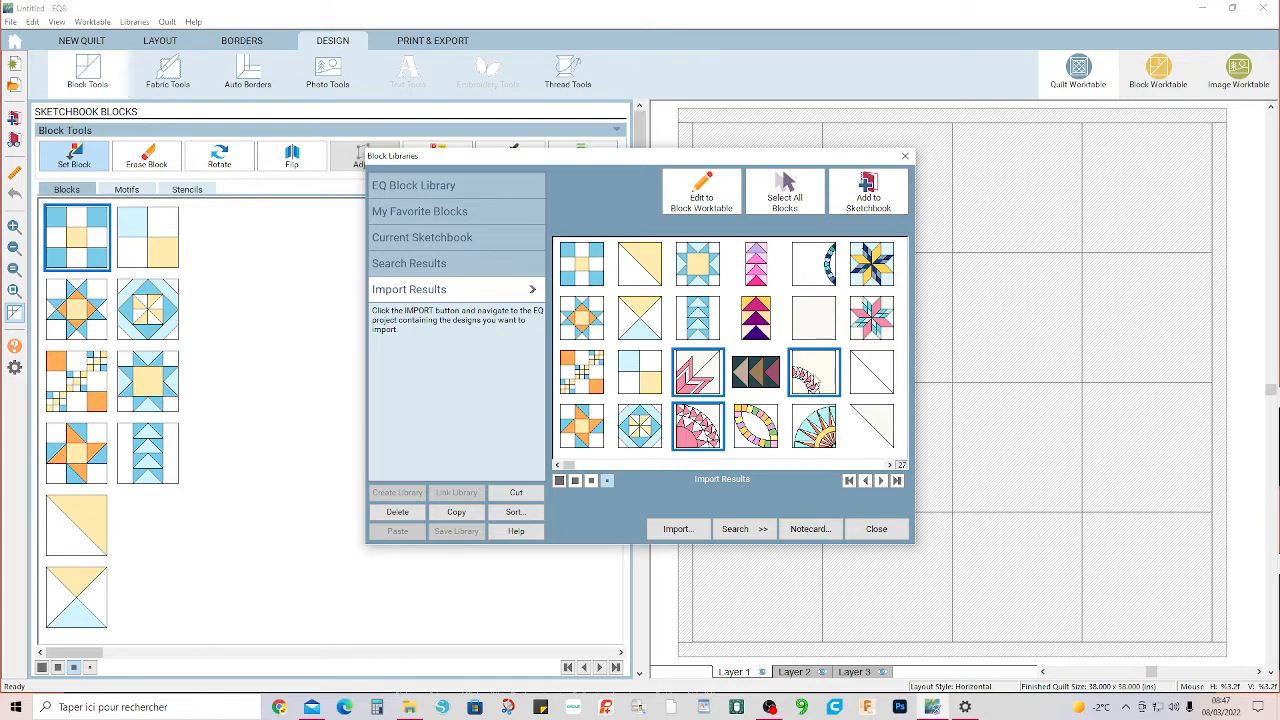
{"action": "left_click", "coordinate": [457, 513]}
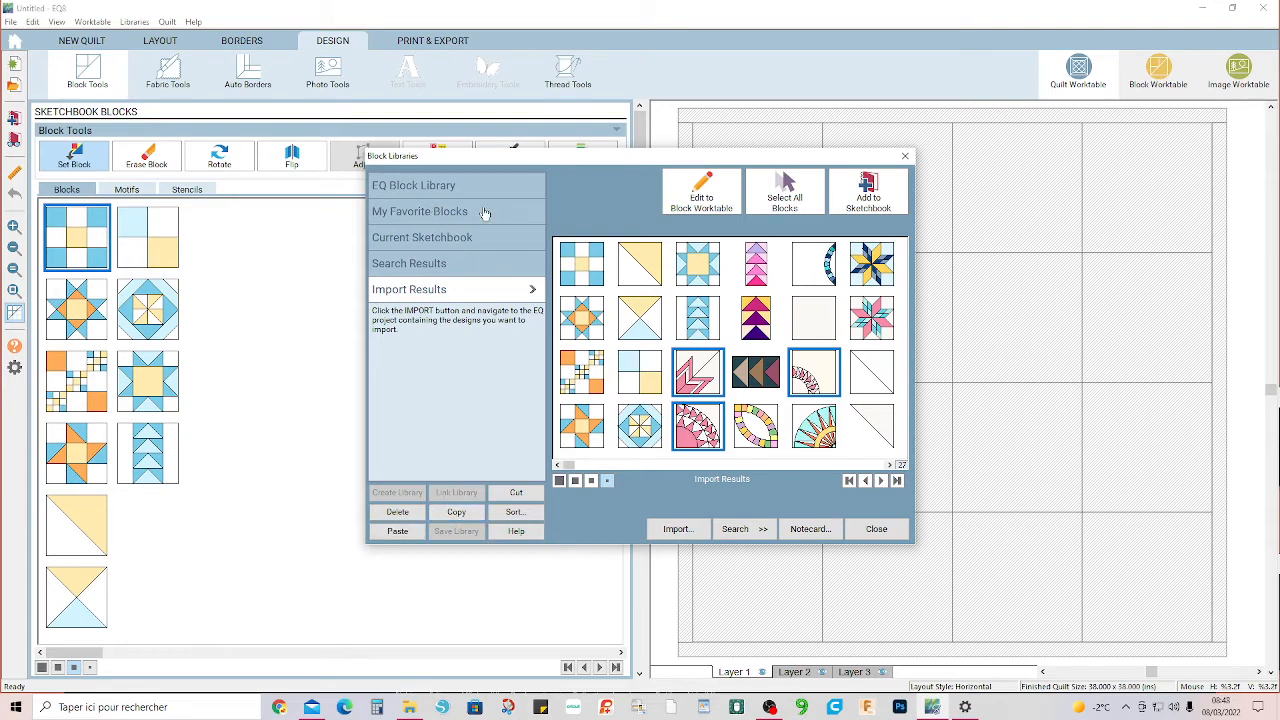
Rename the first style of the favorite library Mes block as "Style 1 paper piecing".
{"action": "left_click", "coordinate": [440, 212]}
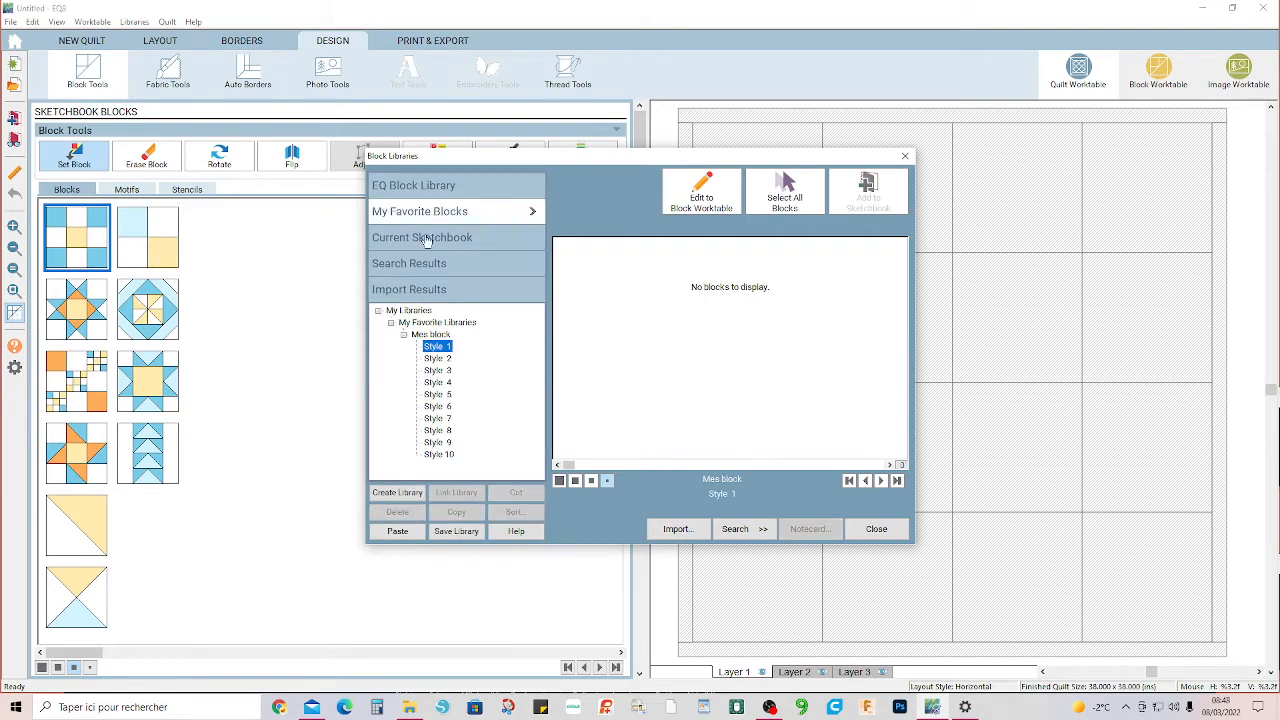
{"action": "left_click", "coordinate": [443, 348]}
{"action": "left_click", "coordinate": [455, 346]}
{"action": "type", "text": "paper piecing"}
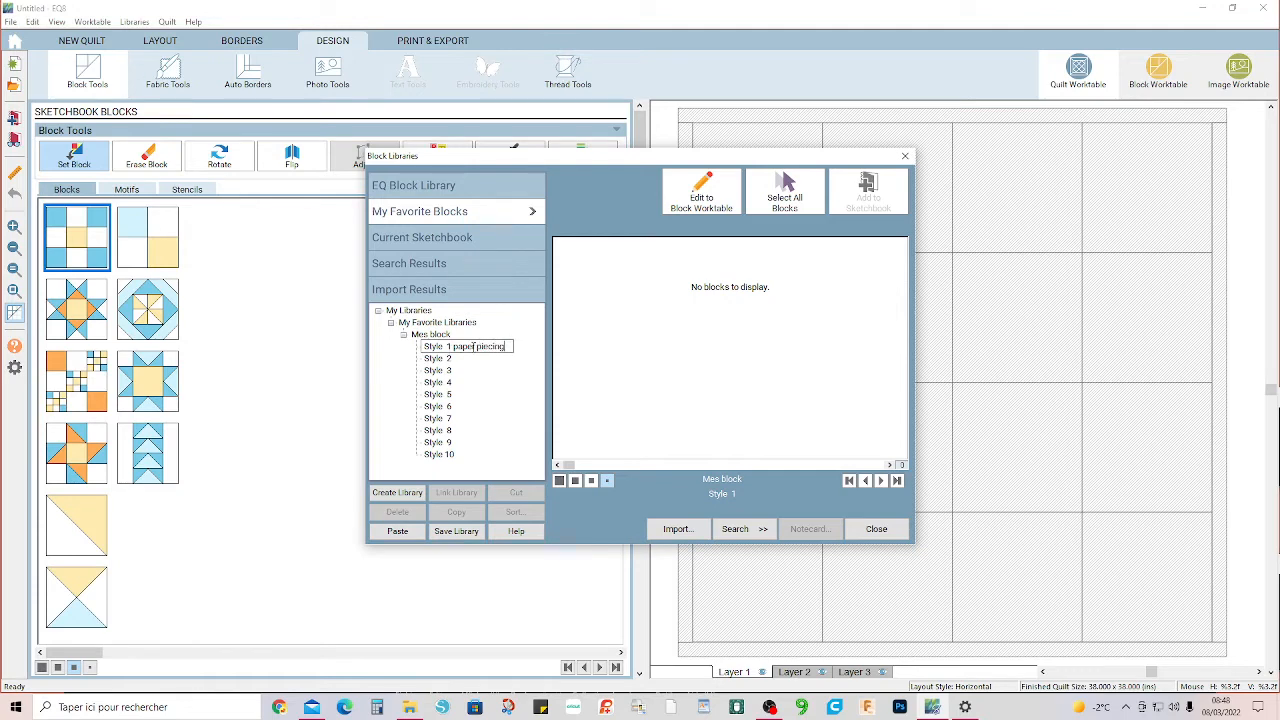
{"action": "left_click", "coordinate": [612, 358]}
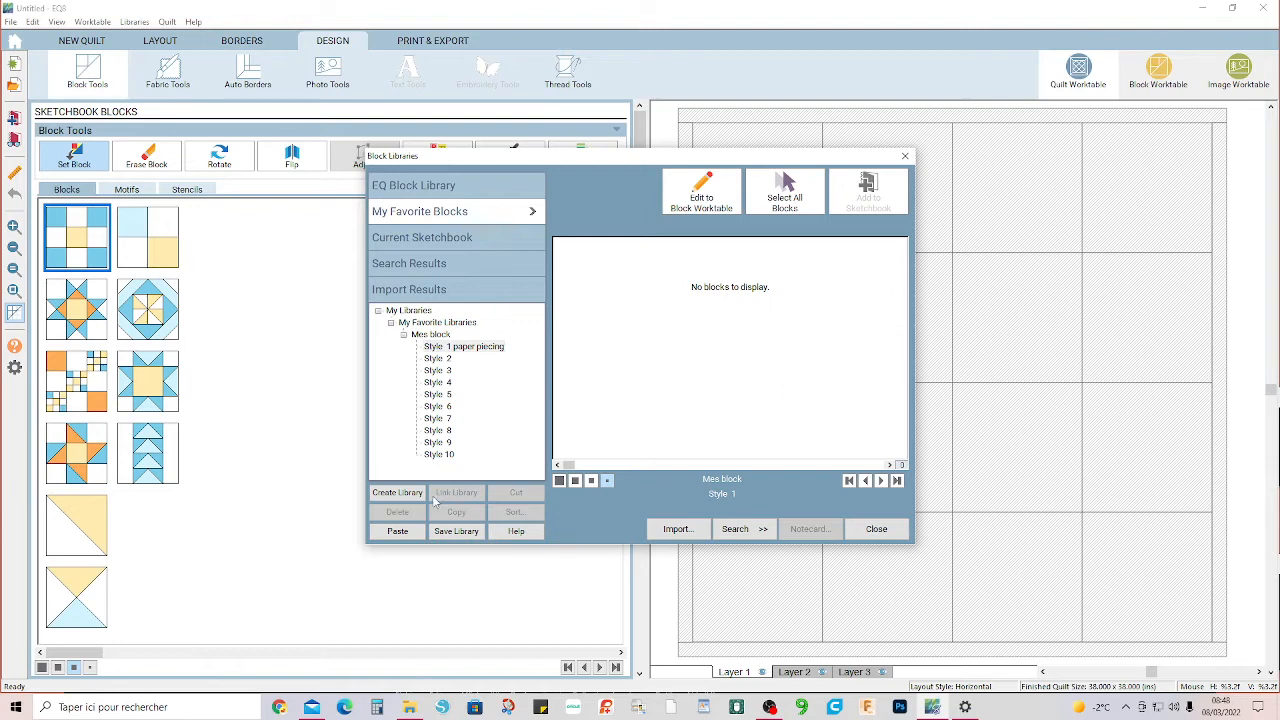
Paste the copied blocks into the Style 1 paper piecing category and save the library.
{"action": "left_click", "coordinate": [399, 533]}
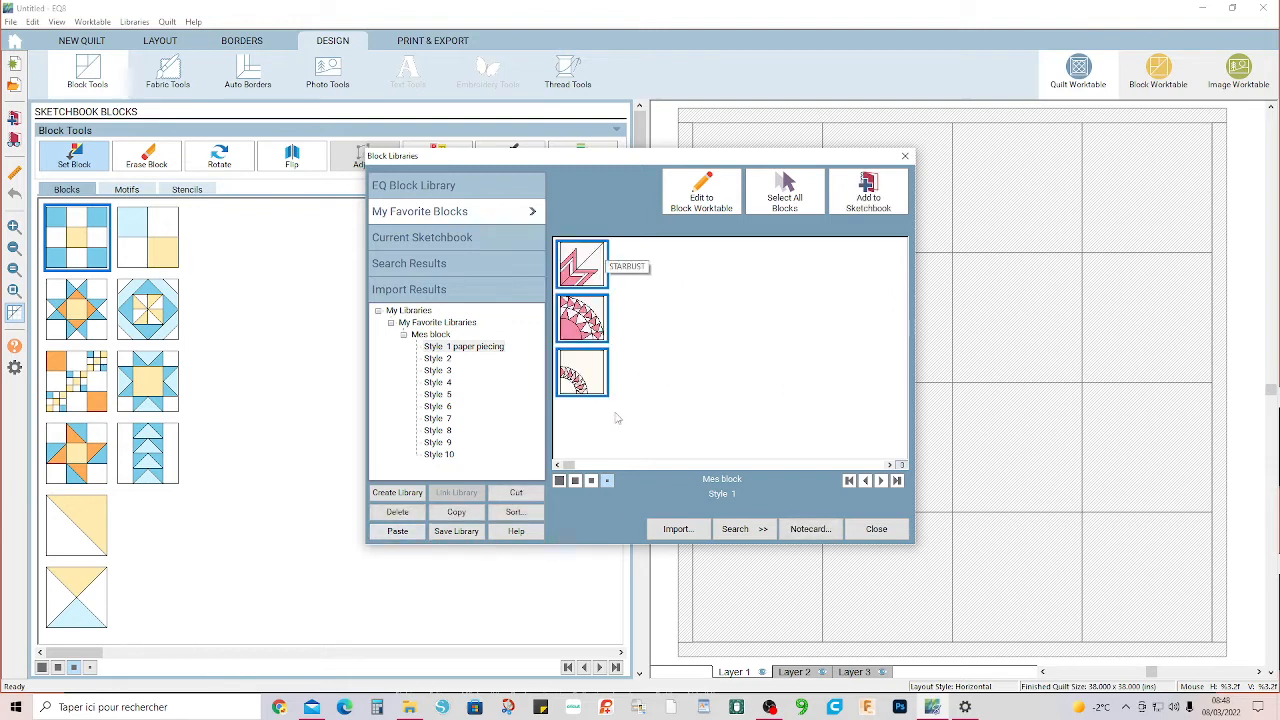
{"action": "left_click", "coordinate": [783, 343]}
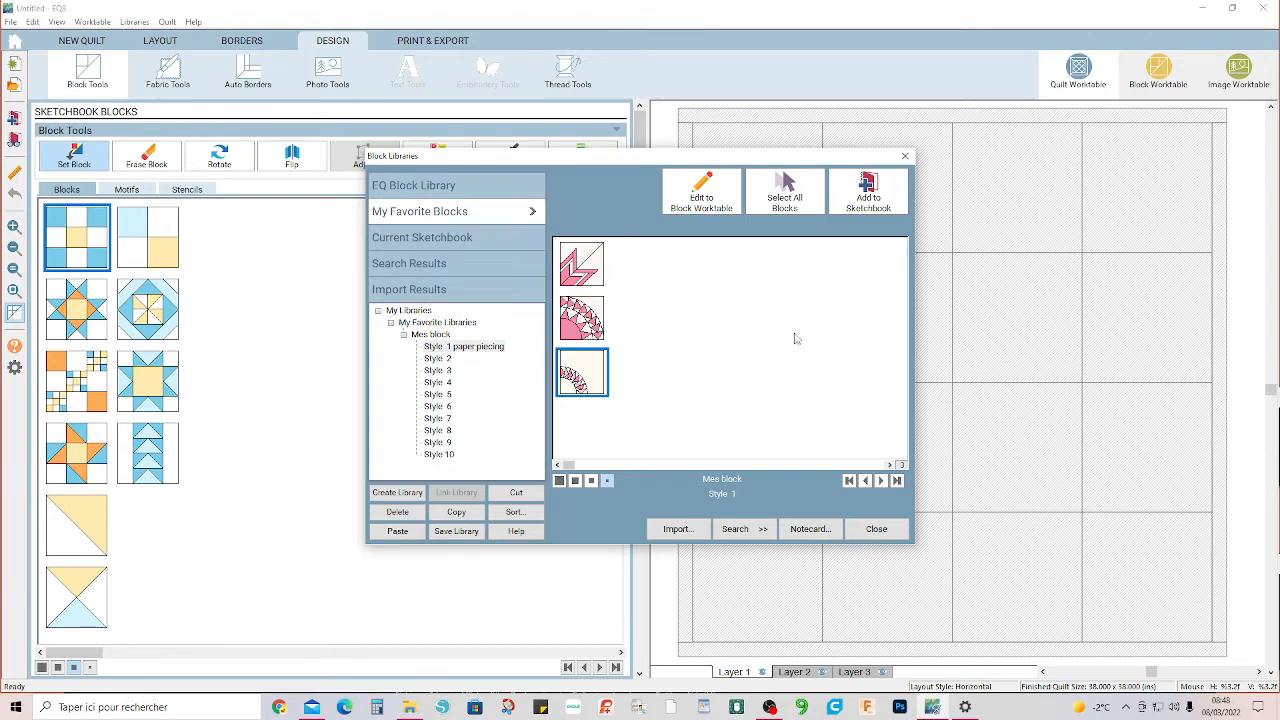
{"action": "left_click", "coordinate": [456, 531]}
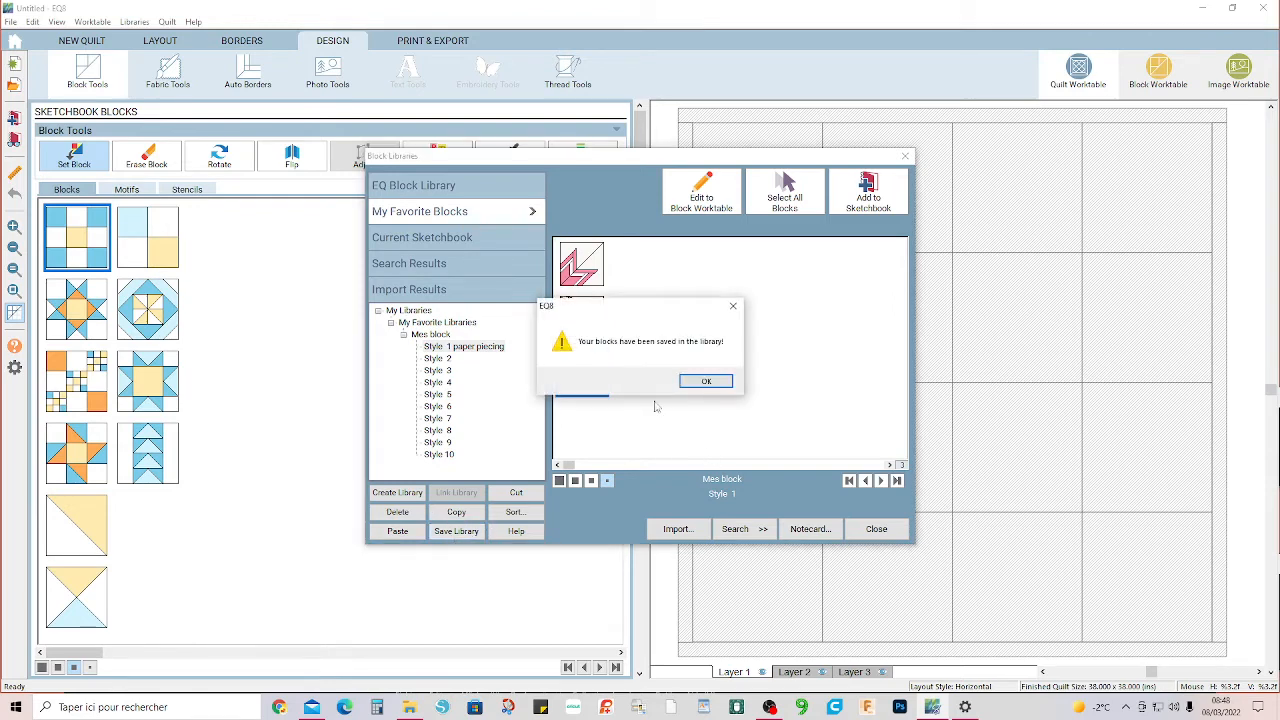
{"action": "left_click", "coordinate": [705, 382]}
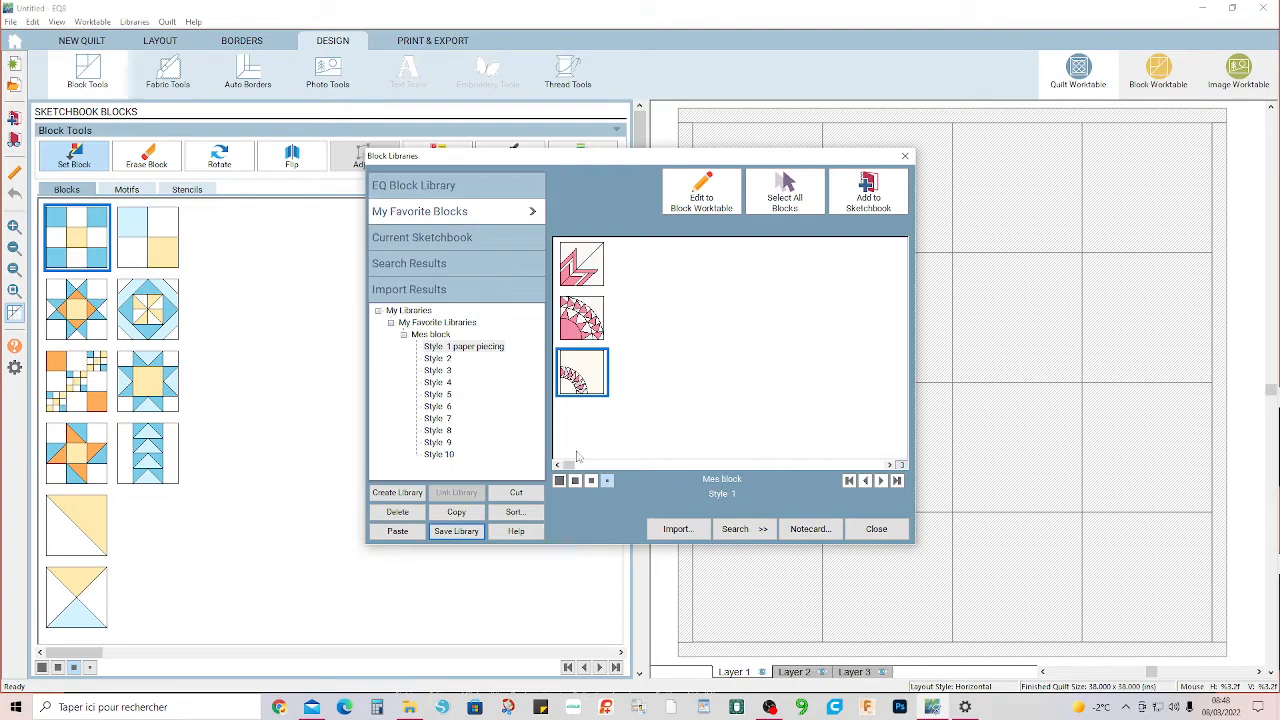
Check the saved blocks under Style 1 paper piecing against the EQ Block Library and Style 2, and close the library.
{"action": "left_click", "coordinate": [416, 189]}
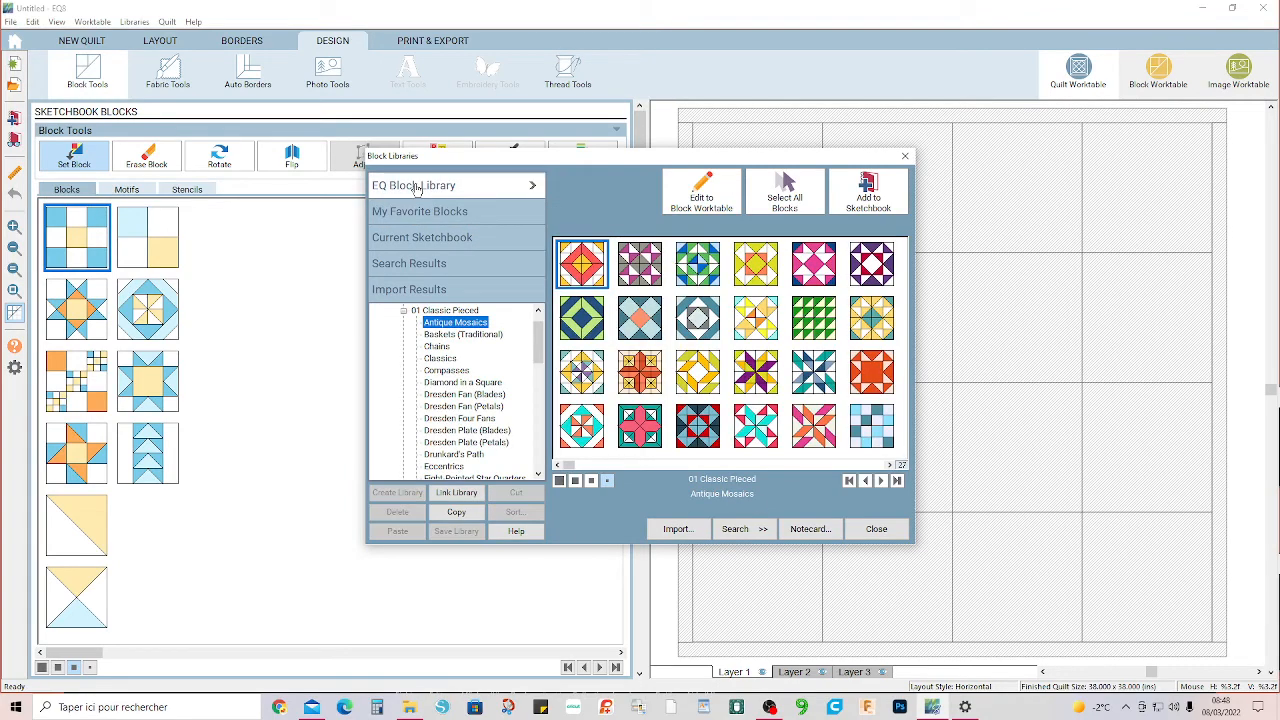
{"action": "left_click", "coordinate": [410, 212]}
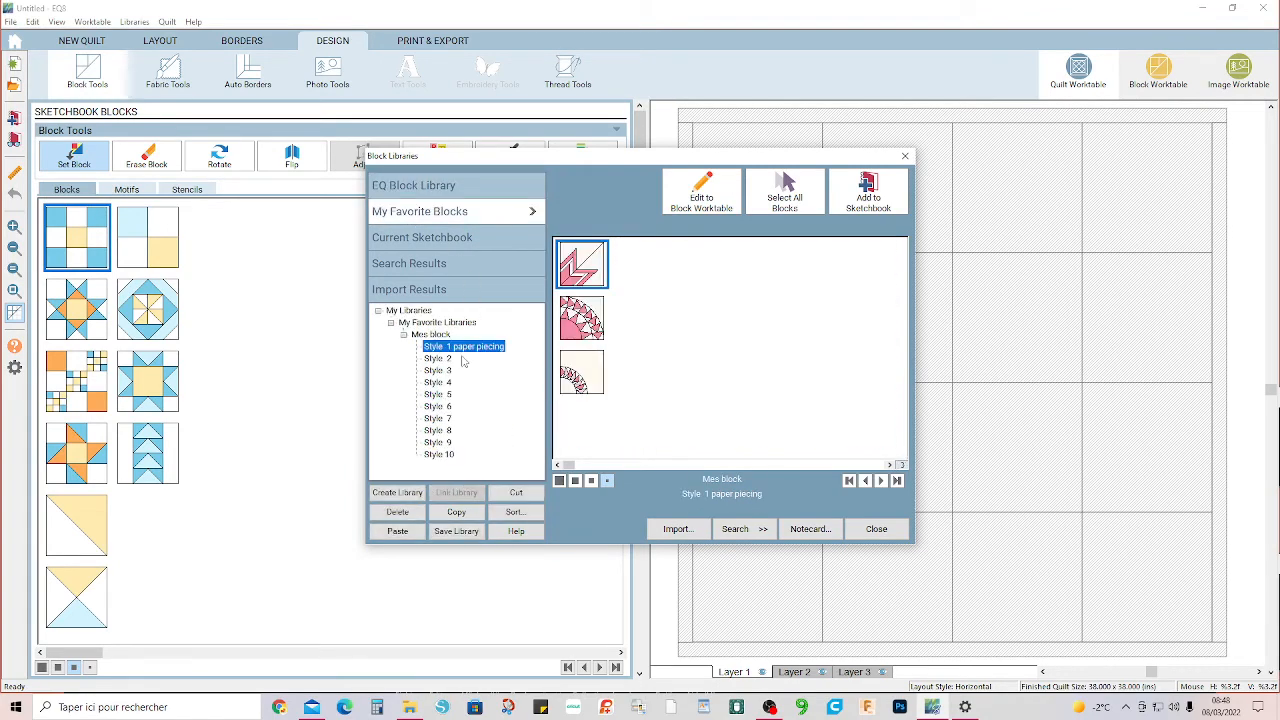
{"action": "left_click", "coordinate": [437, 359]}
{"action": "left_click", "coordinate": [474, 347]}
{"action": "left_click", "coordinate": [866, 532]}
Clear all unused blocks from the project sketchbook.
{"action": "left_click", "coordinate": [212, 431]}
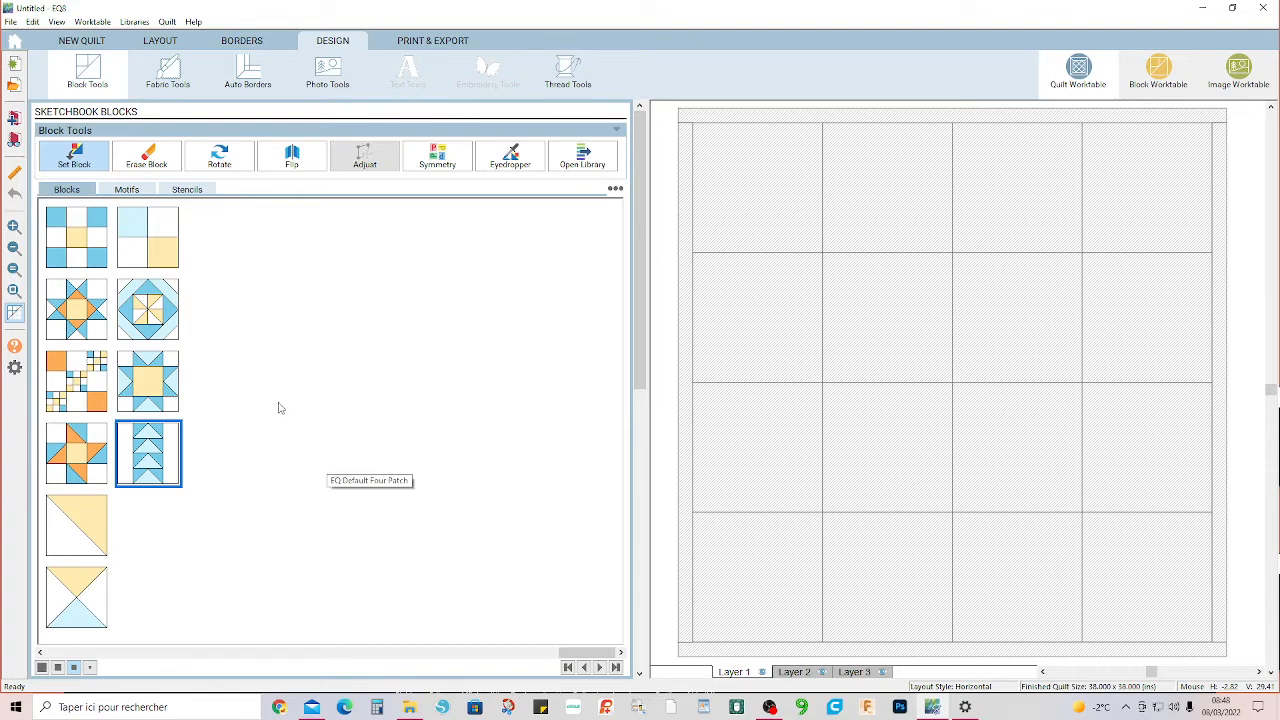
{"action": "right_click", "coordinate": [282, 341]}
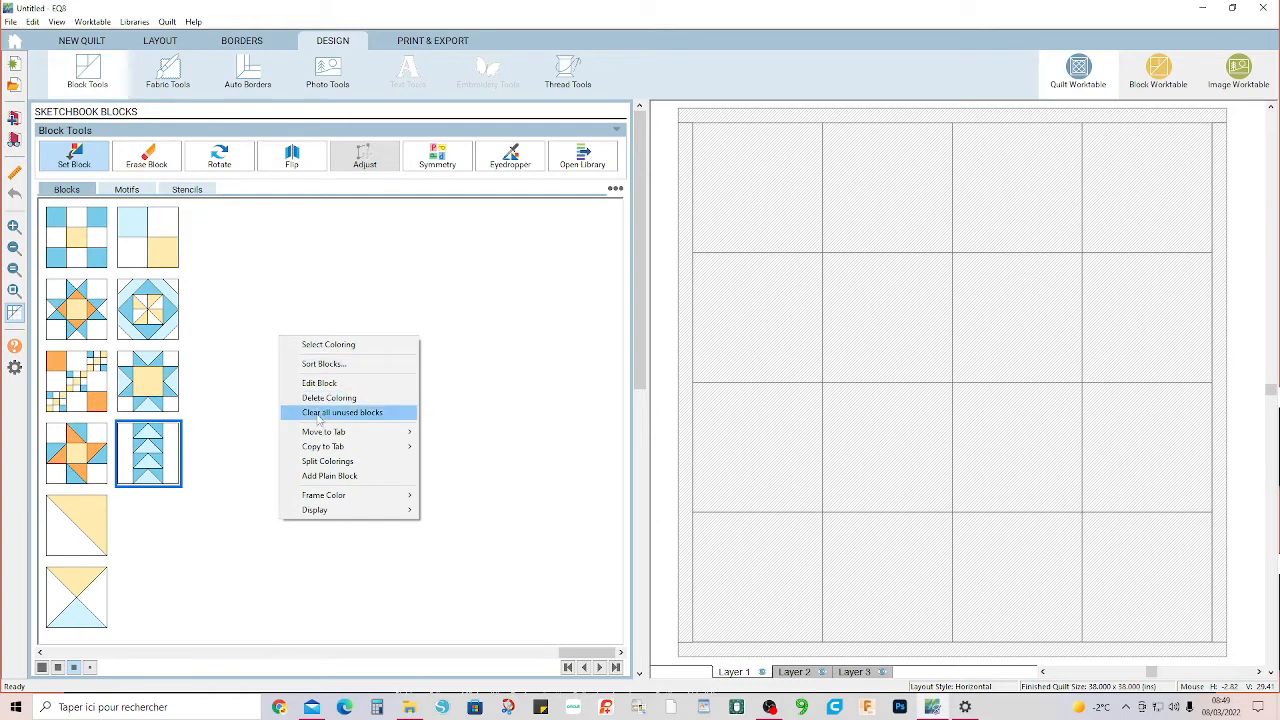
{"action": "left_click", "coordinate": [388, 416]}
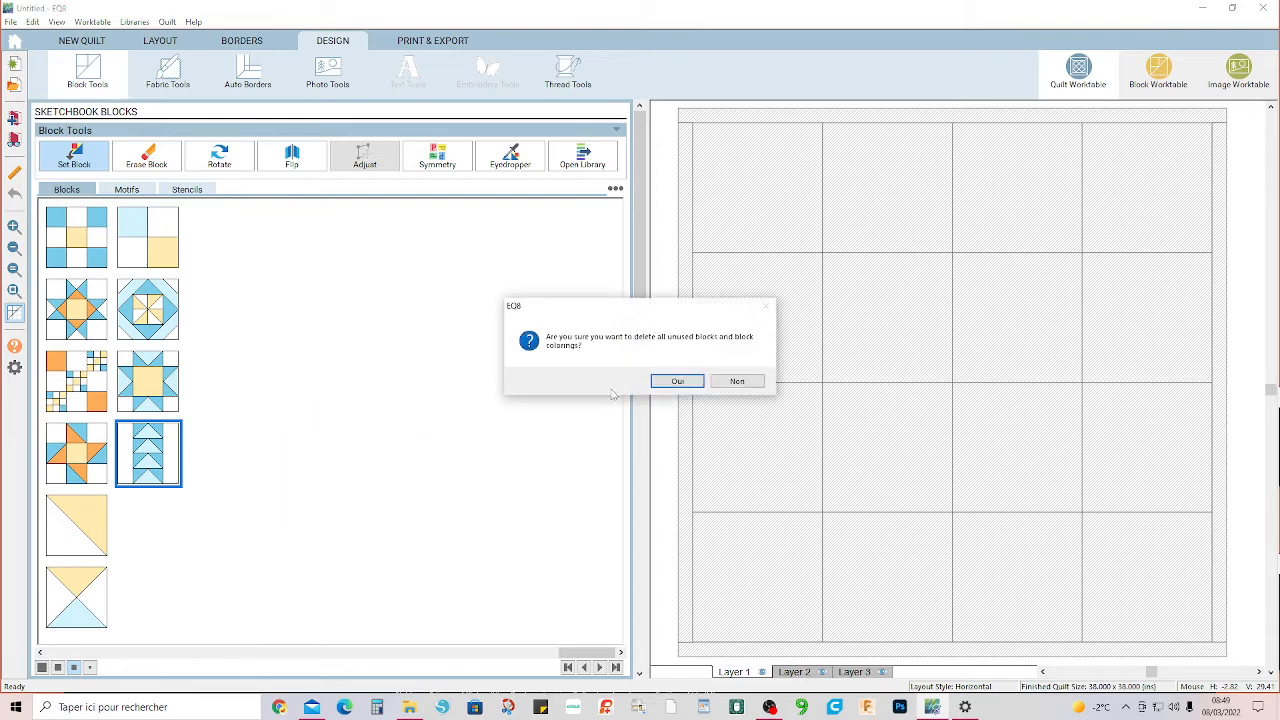
{"action": "left_click", "coordinate": [679, 378]}
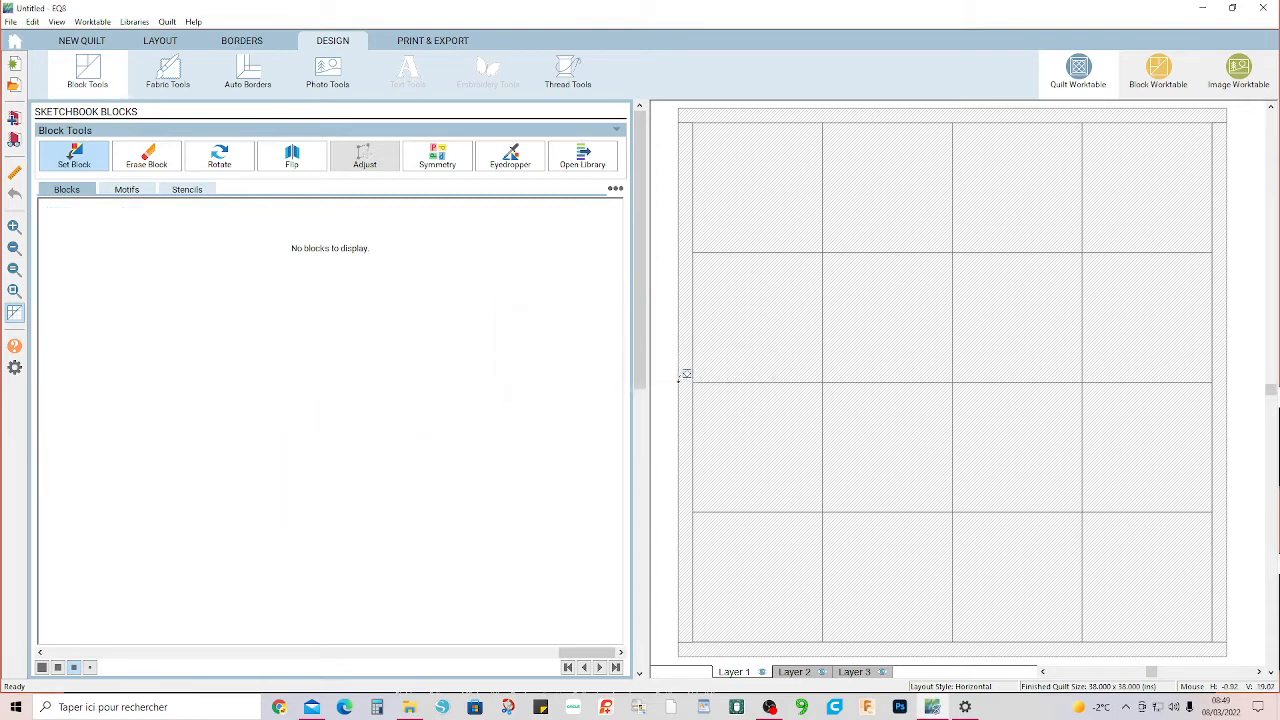
Add all blocks from the favorite category Style 1 paper piecing to the sketchbook and close the library.
{"action": "left_click", "coordinate": [560, 152]}
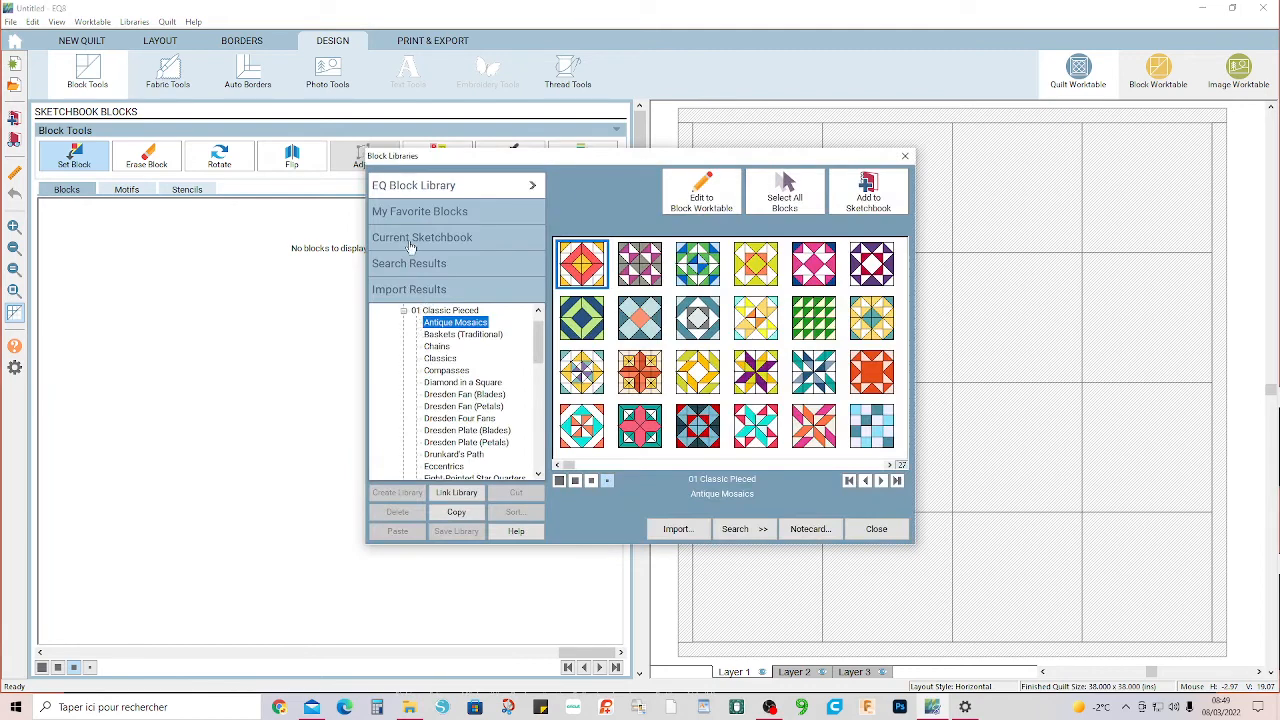
{"action": "left_click", "coordinate": [418, 212]}
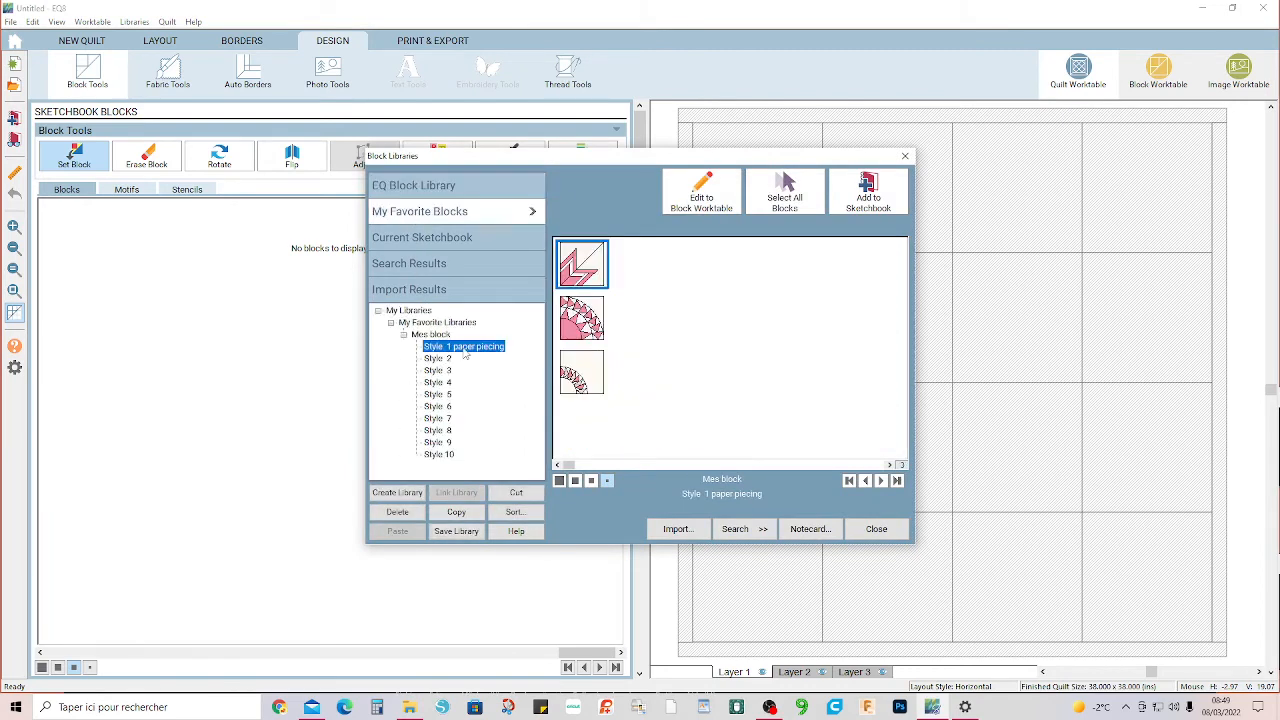
{"action": "left_click", "coordinate": [580, 372]}
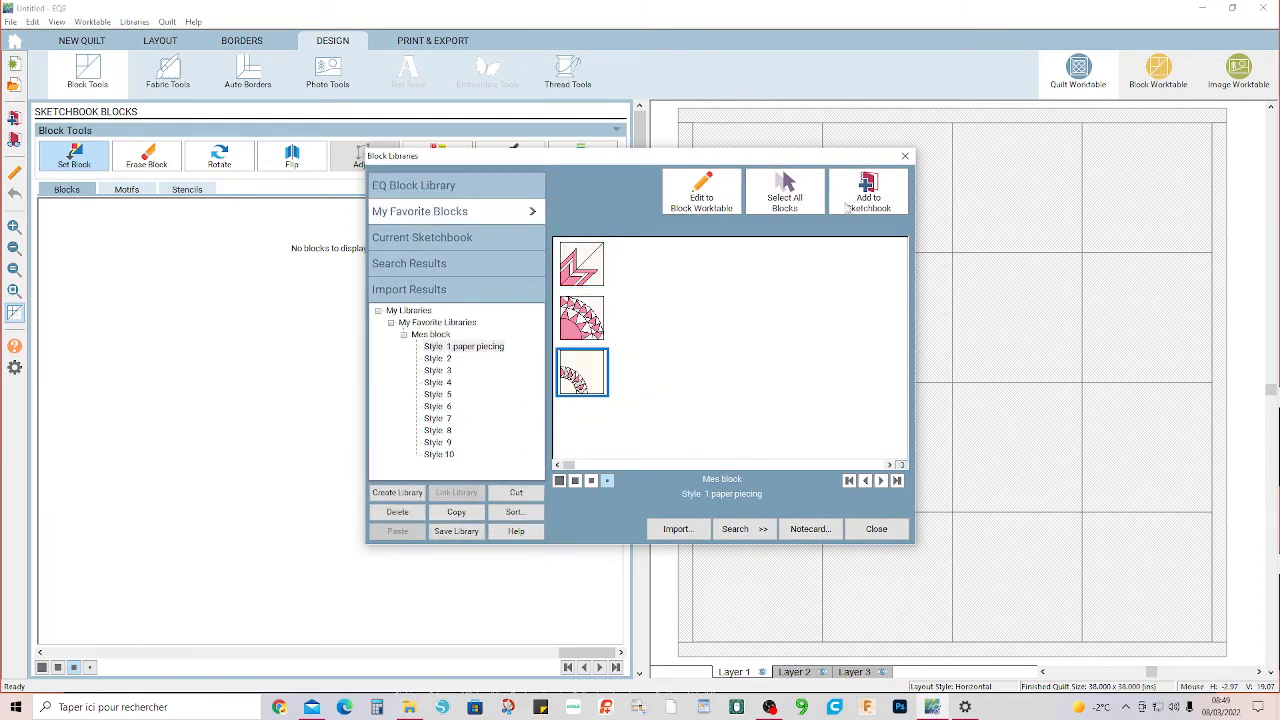
{"action": "left_click", "coordinate": [774, 205]}
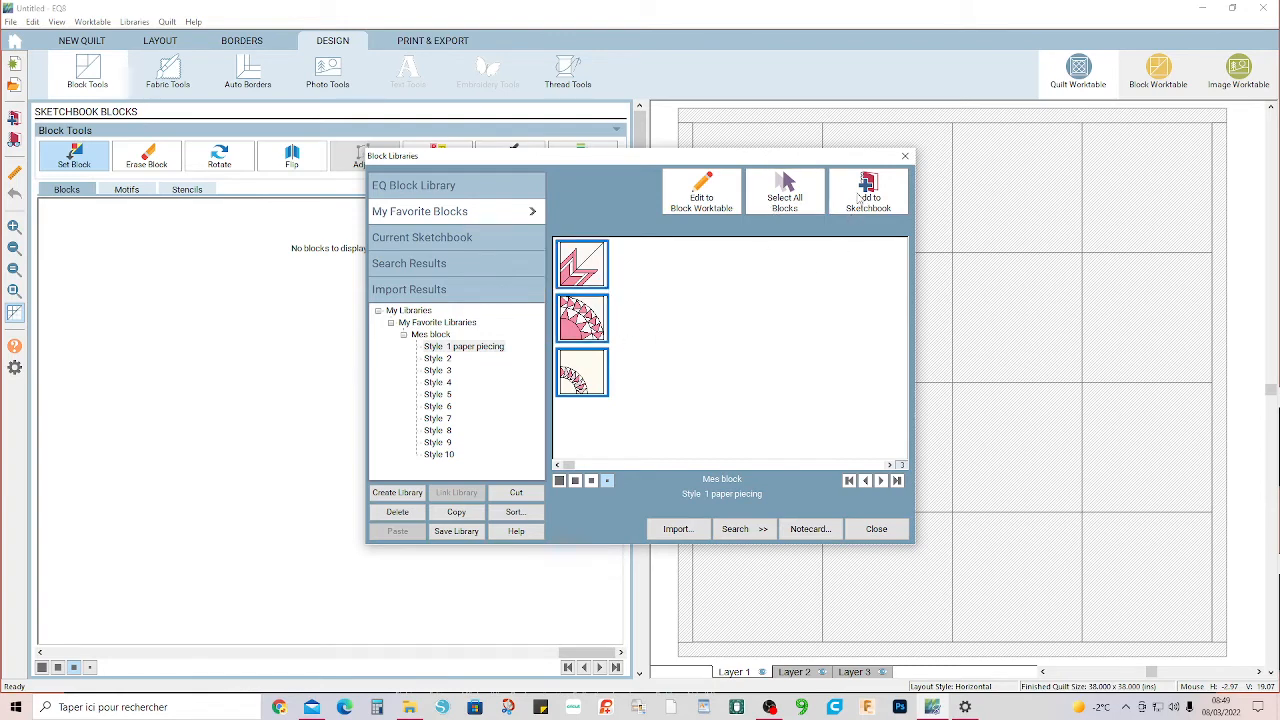
{"action": "left_click", "coordinate": [862, 197]}
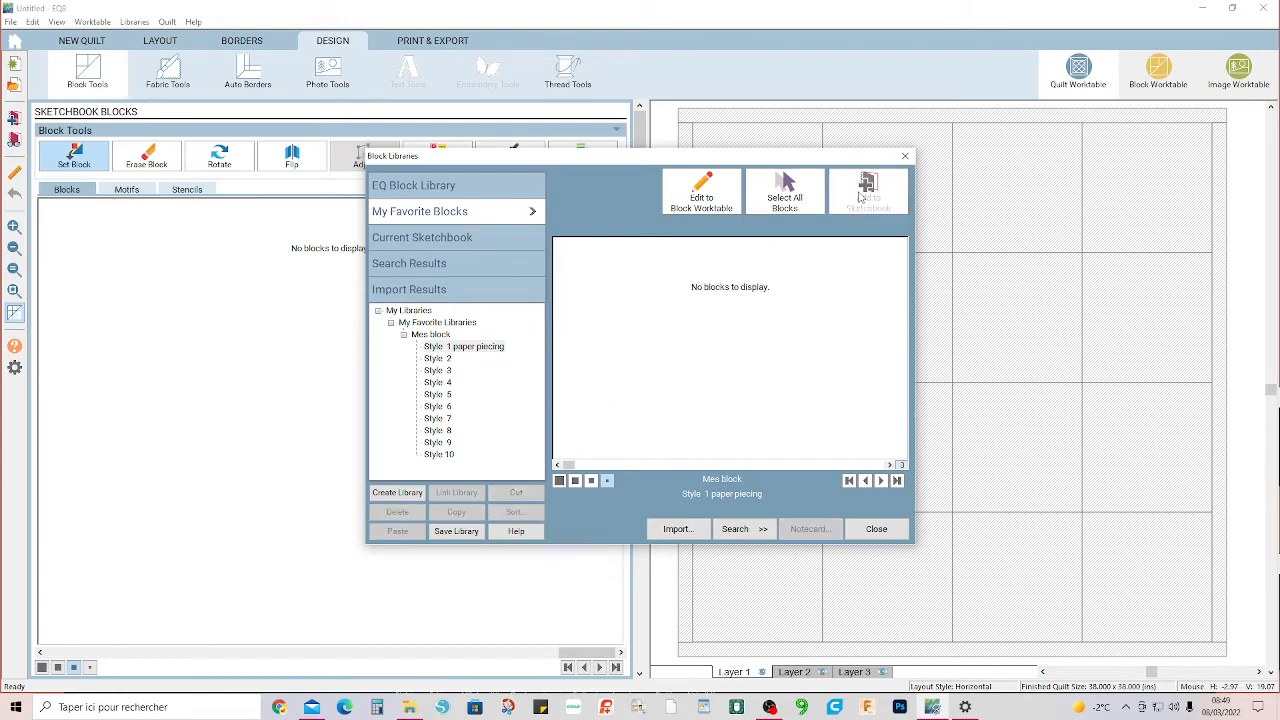
{"action": "left_click", "coordinate": [875, 529]}
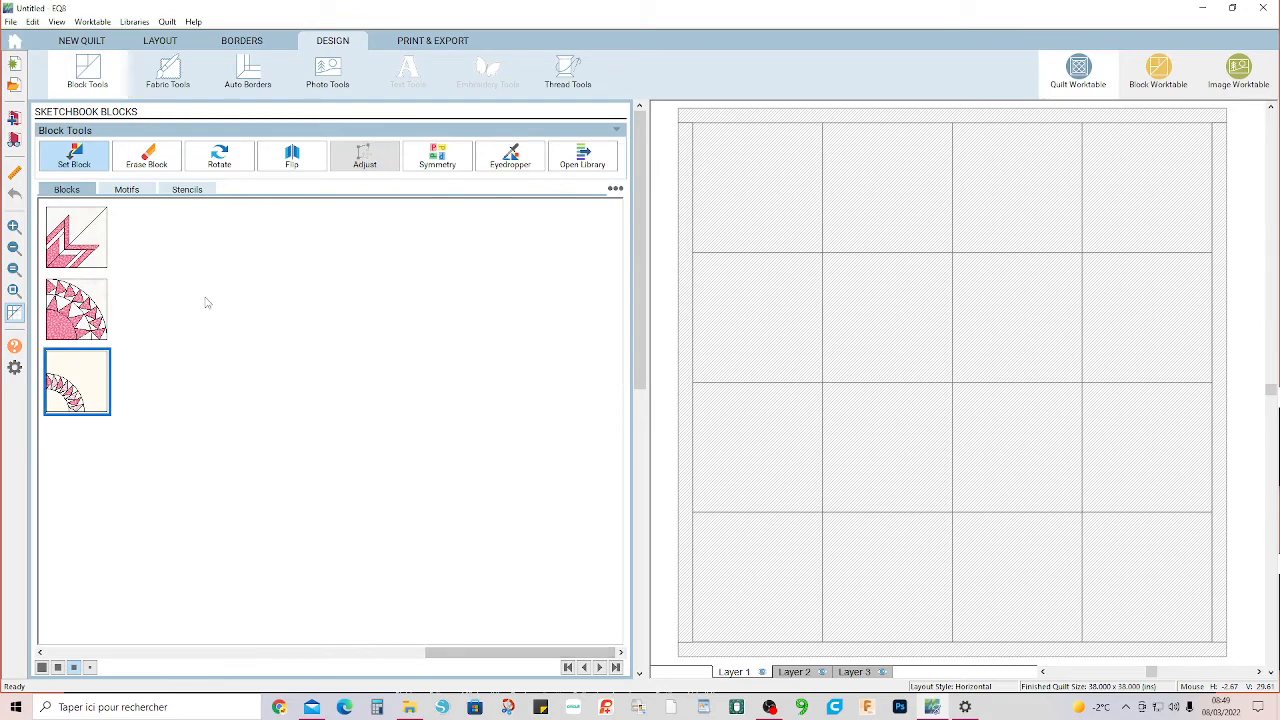
Fill every space of the quilt with the STARBUST block and apply one Symmetry variation to the layout.
{"action": "left_click", "coordinate": [73, 244]}
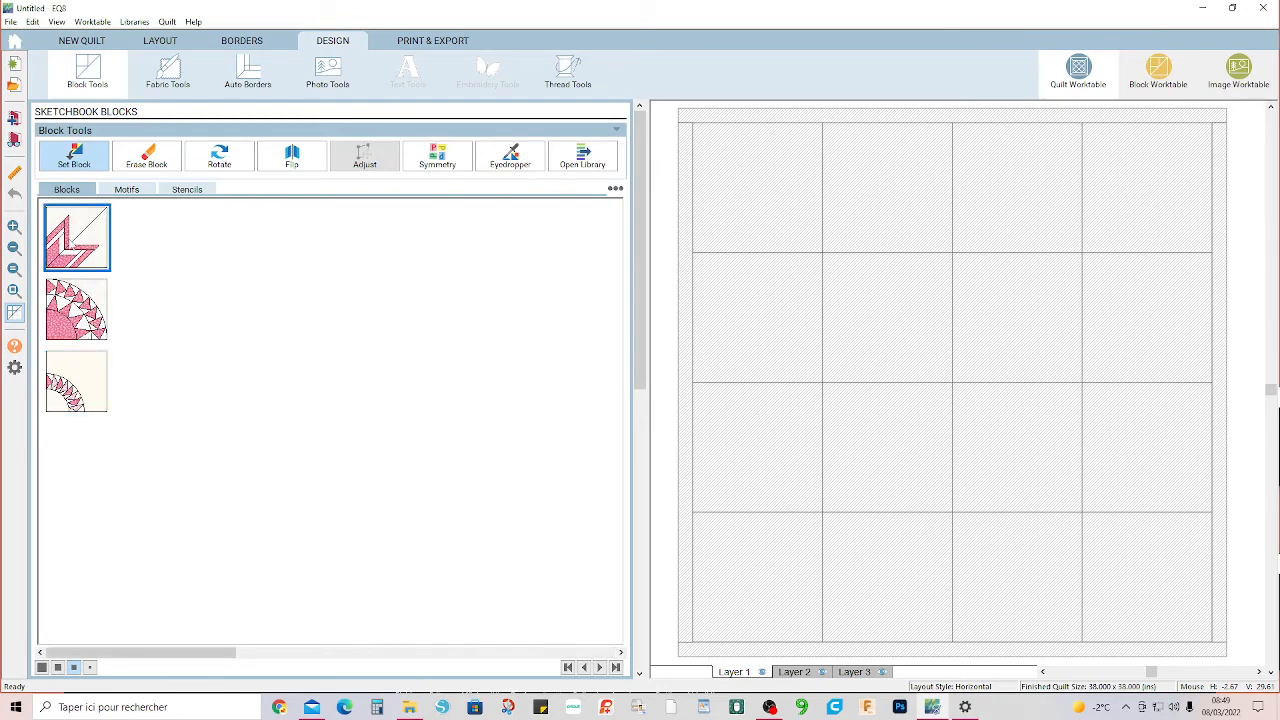
{"action": "left_click", "coordinate": [745, 194], "text": "ctrl"}
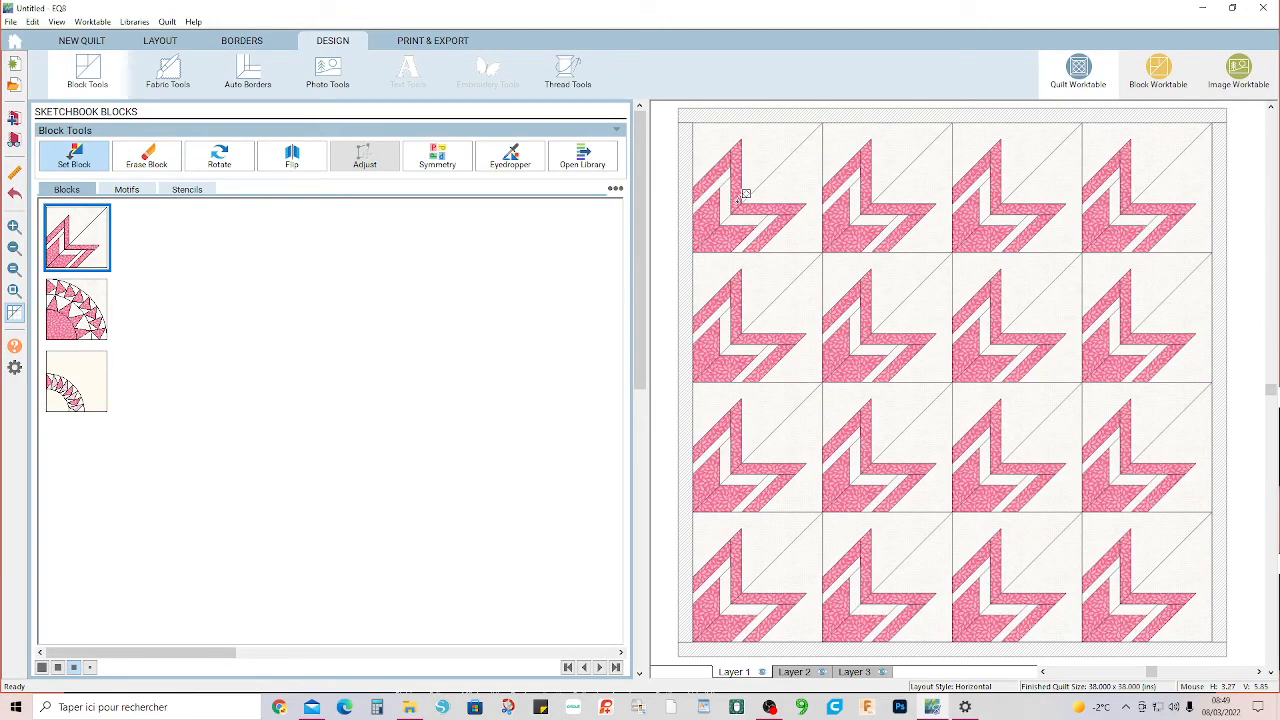
{"action": "left_click", "coordinate": [437, 155]}
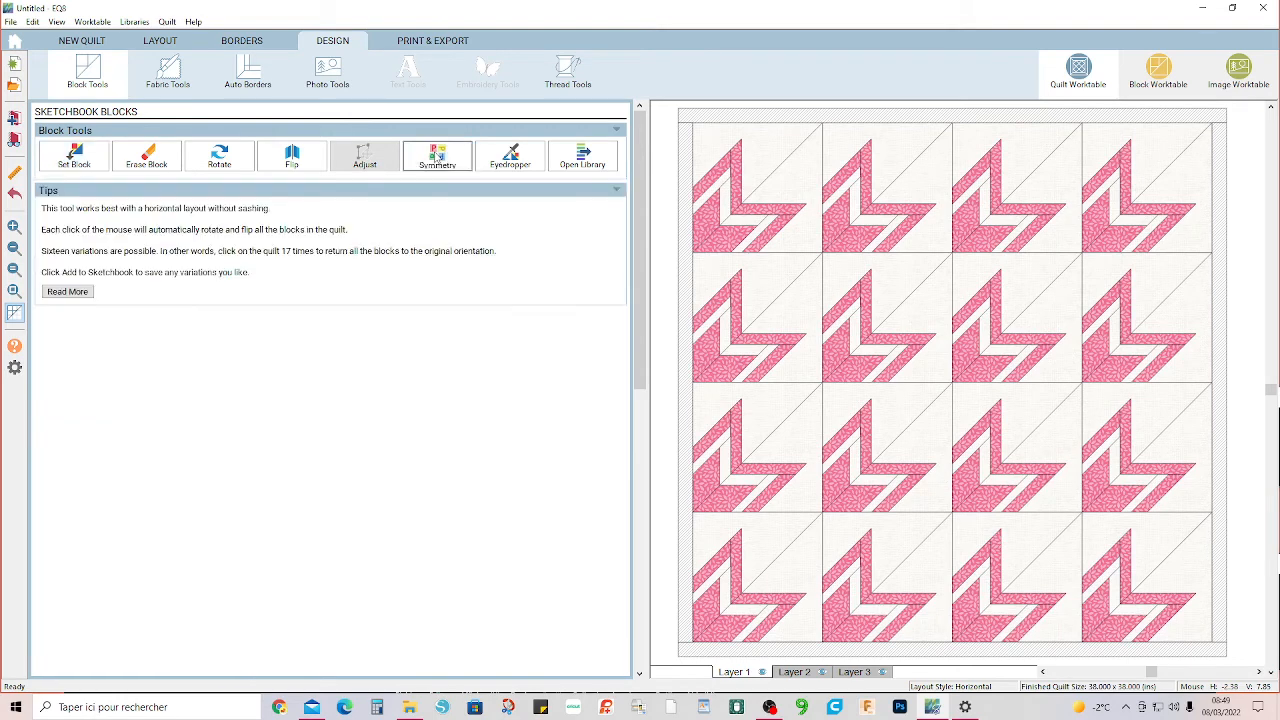
{"action": "left_click", "coordinate": [912, 338]}
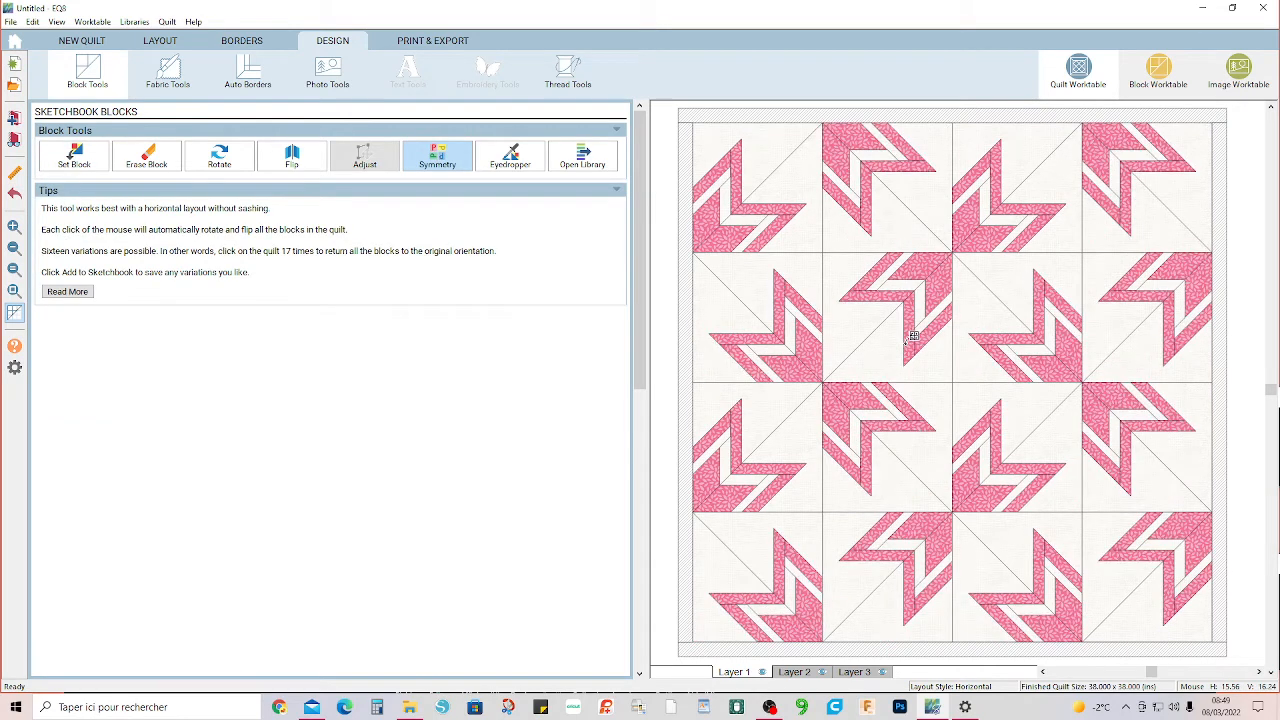
Cycle the Symmetry variation until the blocks form an eight-pointed star at the quilt's centre, and save the design in a project named starbust 2.
{"action": "left_click", "coordinate": [912, 338]}
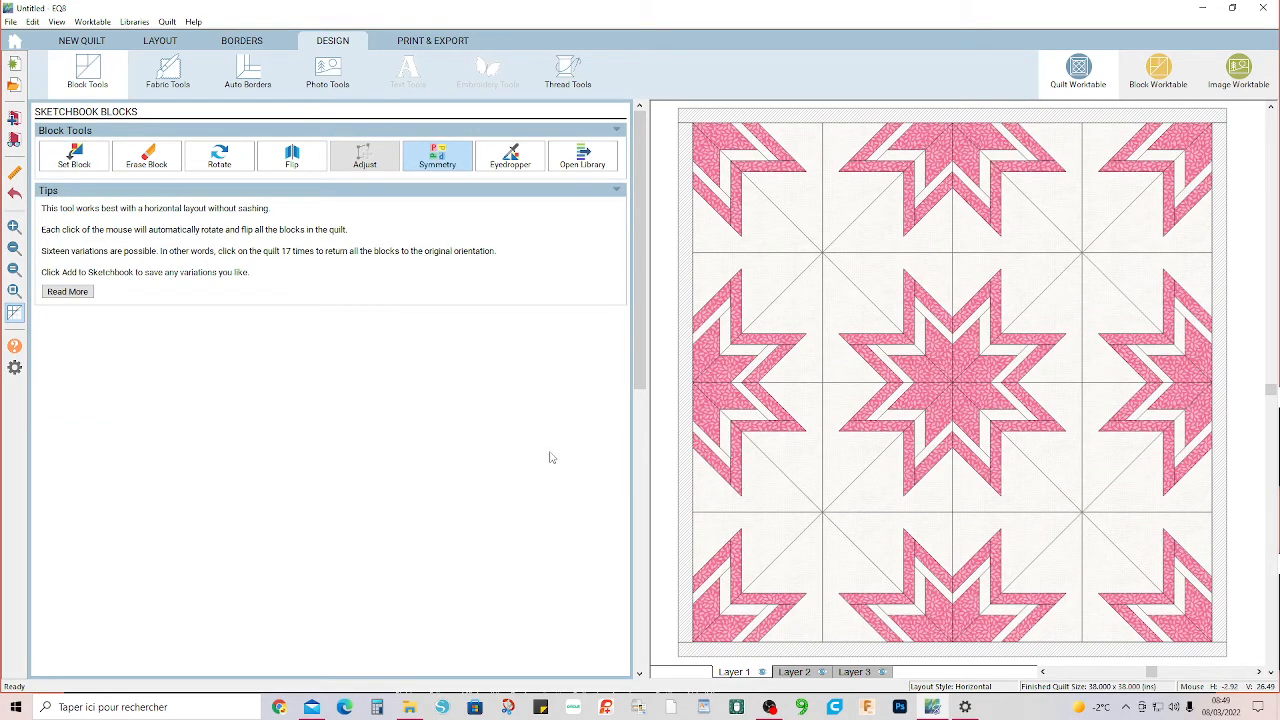
{"action": "left_click", "coordinate": [13, 118]}
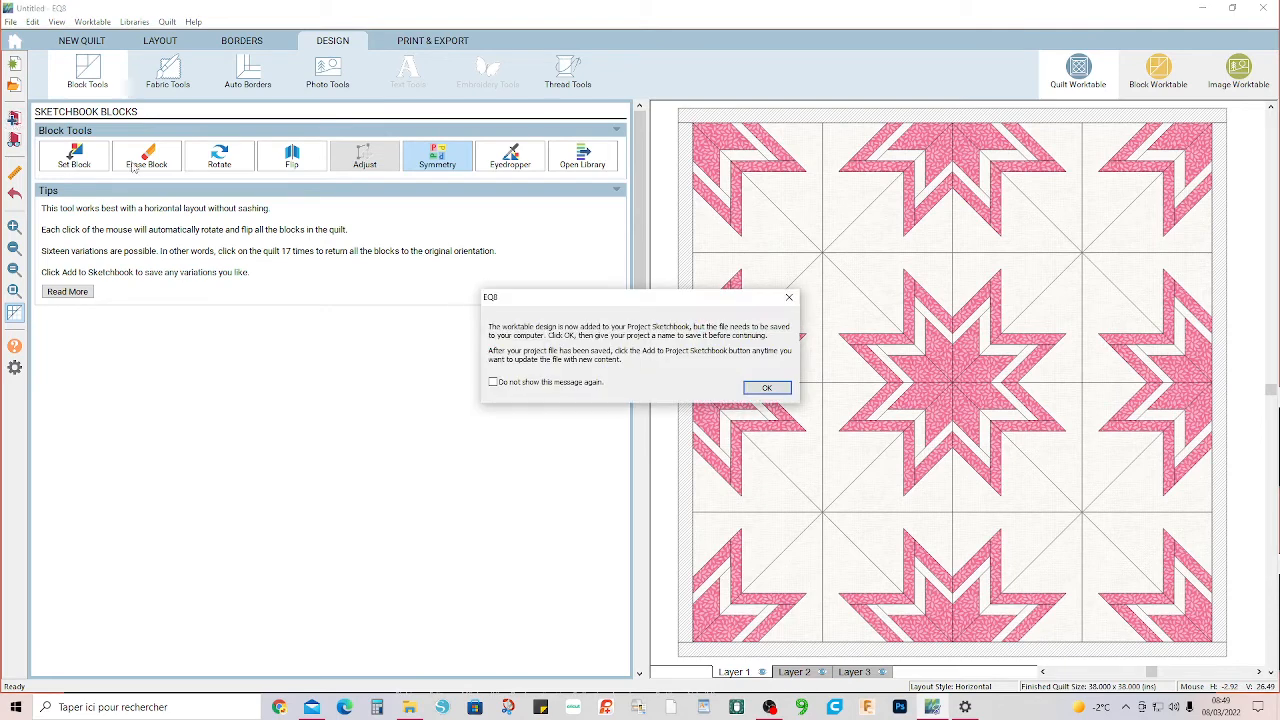
{"action": "left_click", "coordinate": [770, 390]}
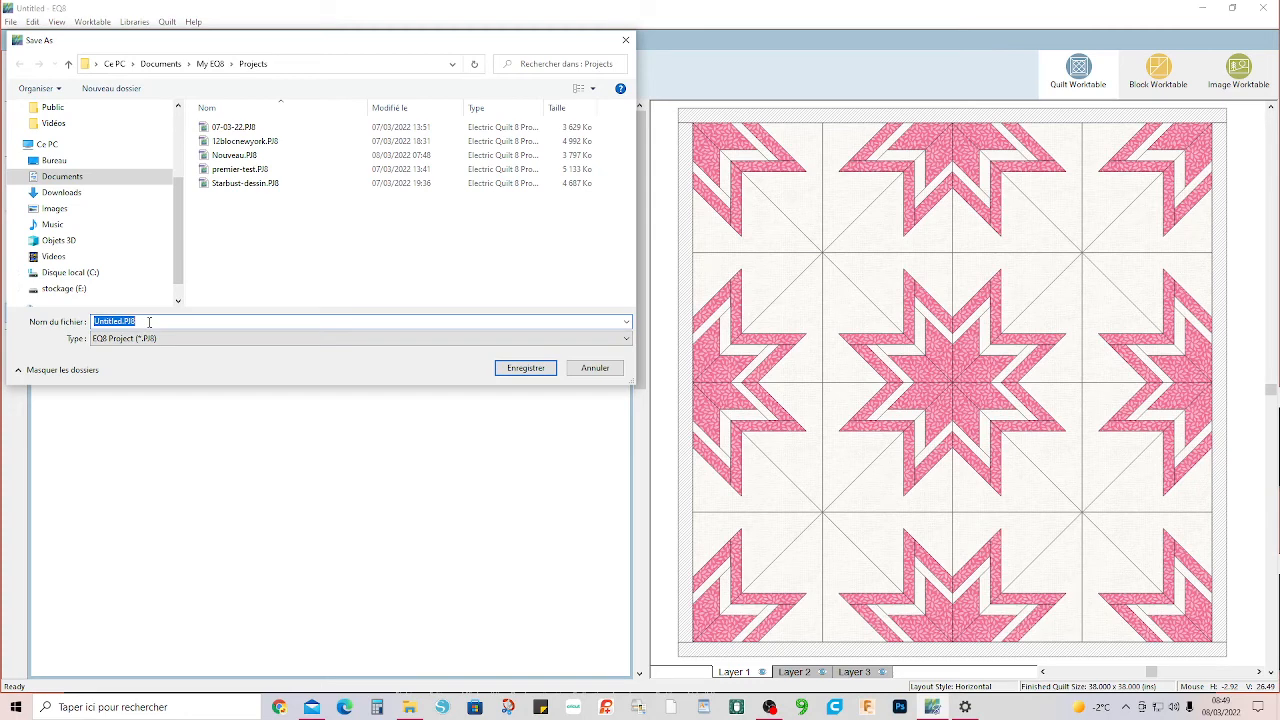
{"action": "type", "text": "starb"}
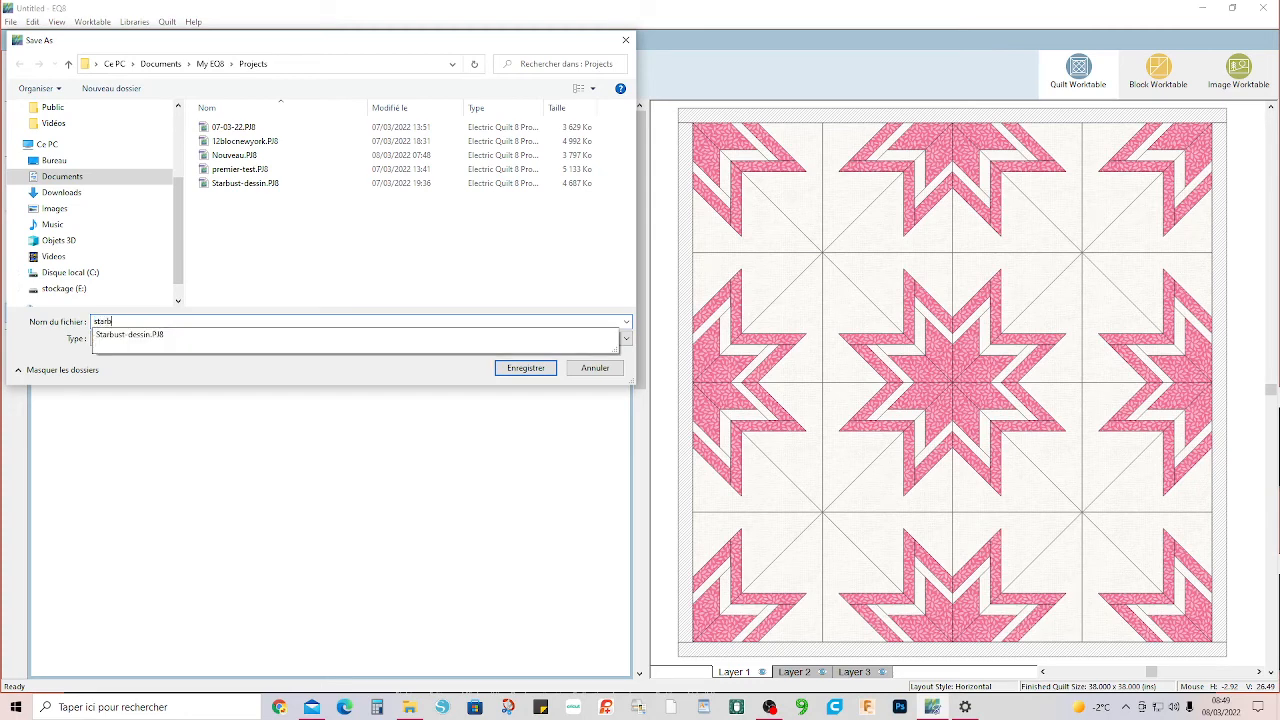
{"action": "type", "text": "ust"}
{"action": "left_click", "coordinate": [149, 321]}
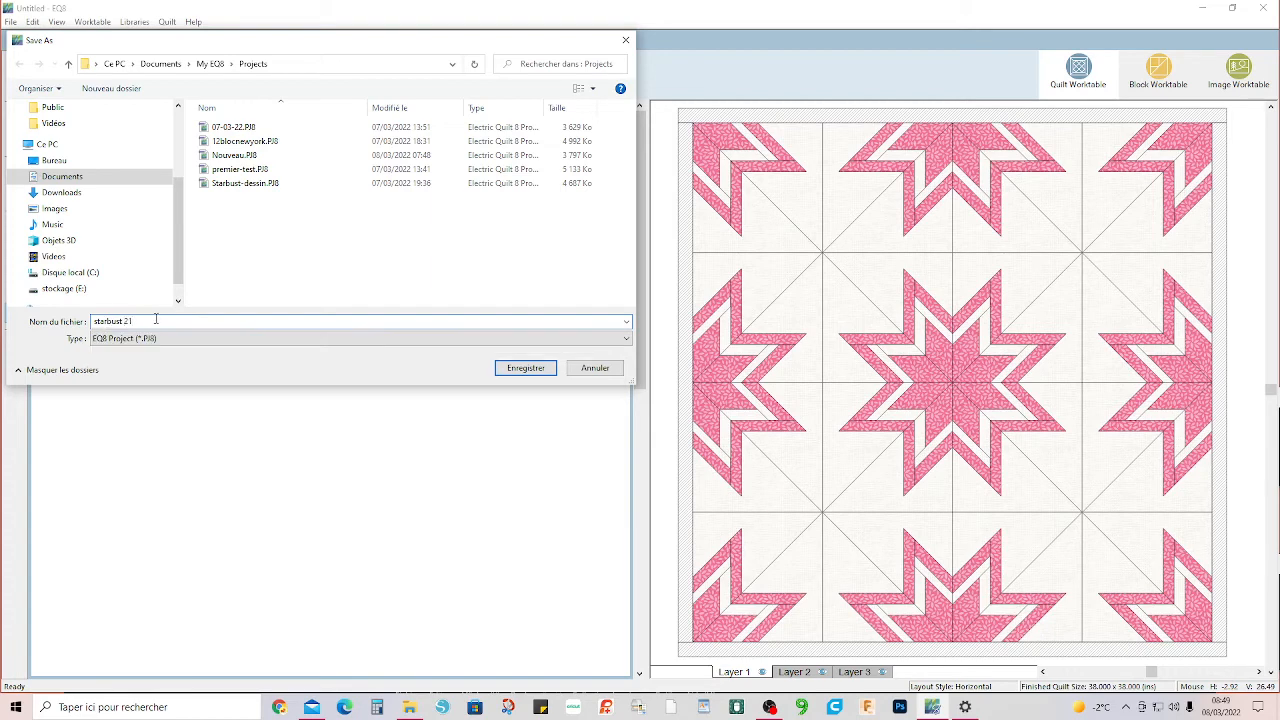
{"action": "left_click", "coordinate": [522, 369]}
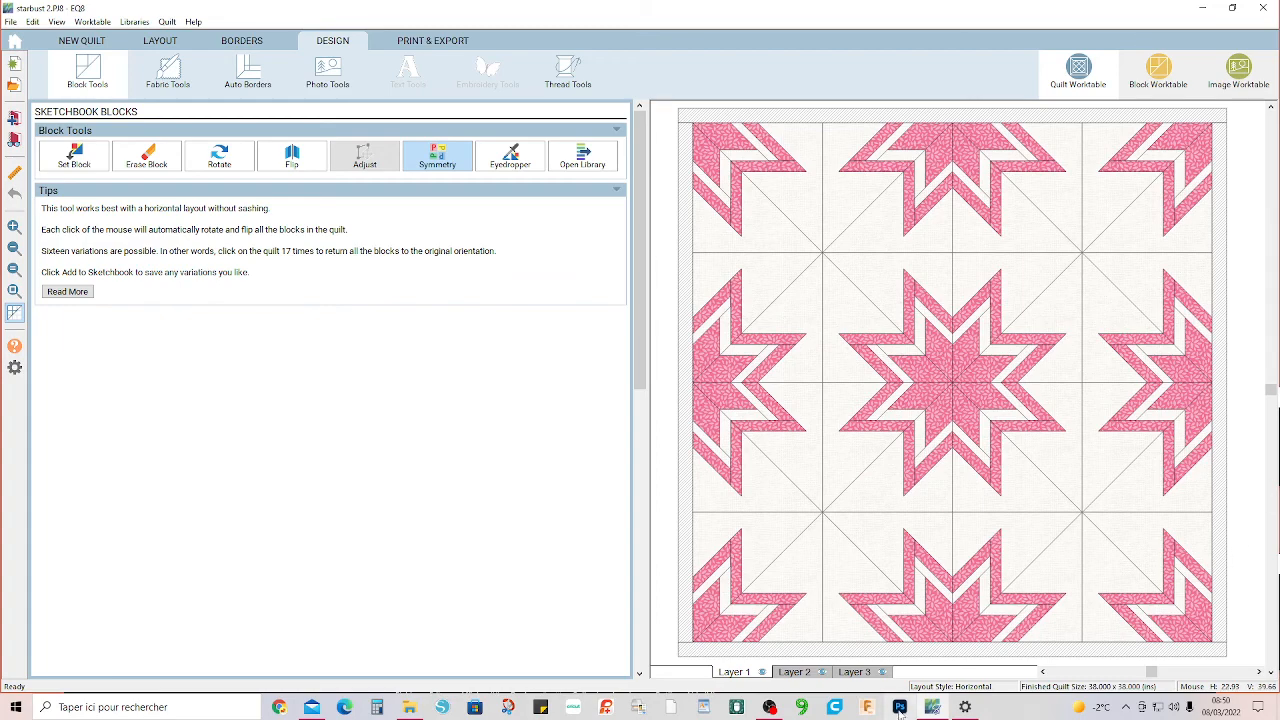
{"action": "left_click", "coordinate": [965, 707]}
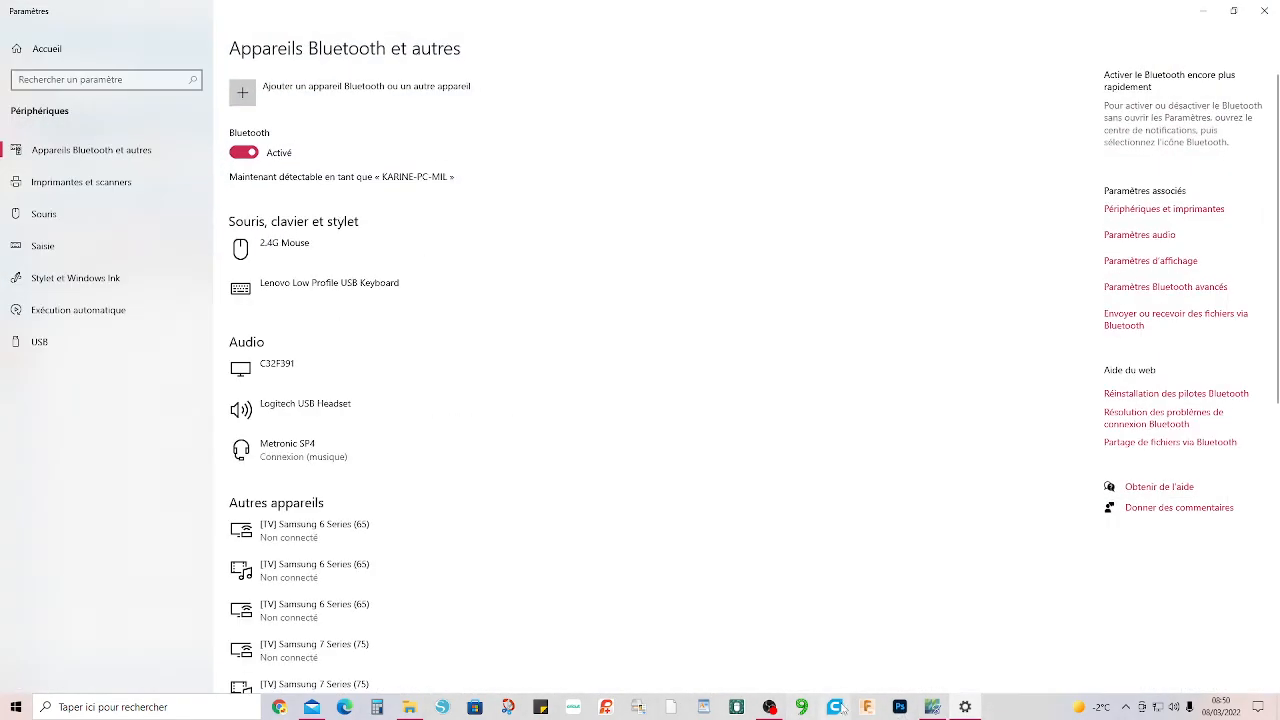